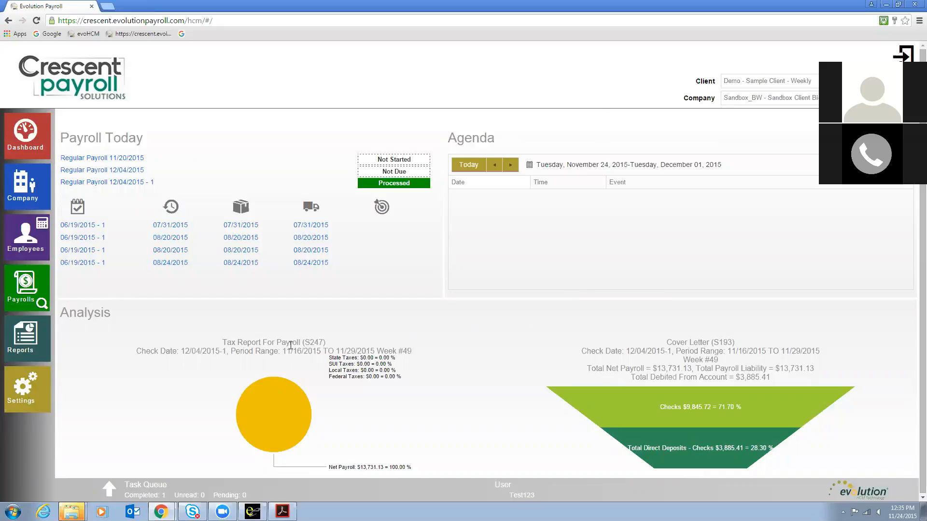
Step: Open the company section and review its basic information and organizational levels
mouse_move(266, 406)
mouse_move(568, 394)
click(39, 182)
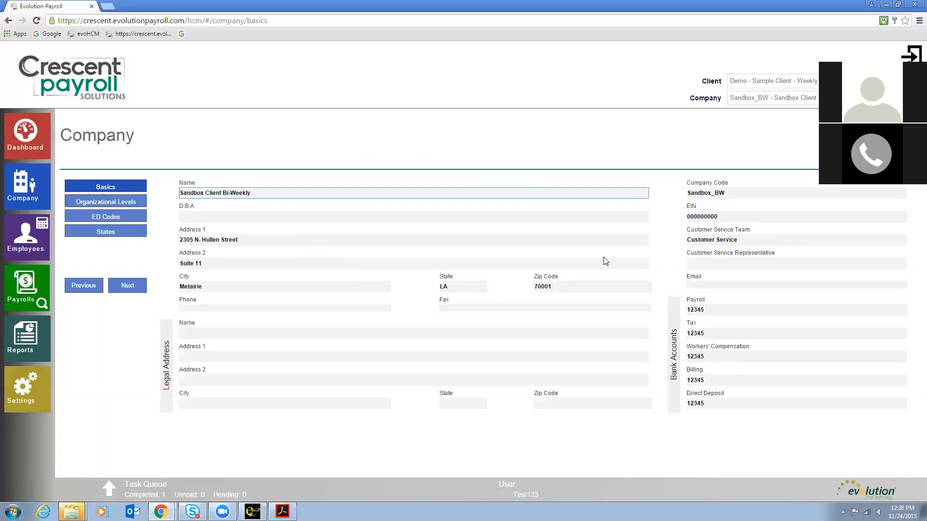
click(669, 191)
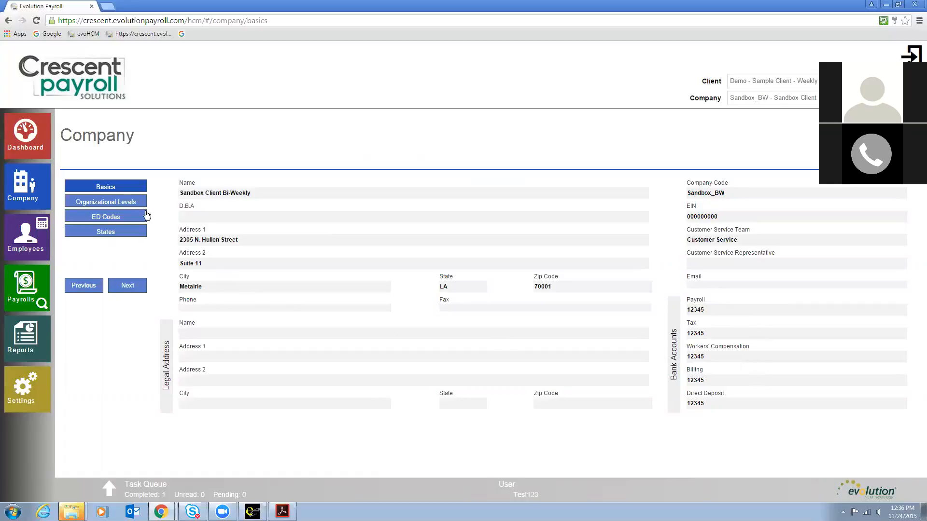
click(127, 204)
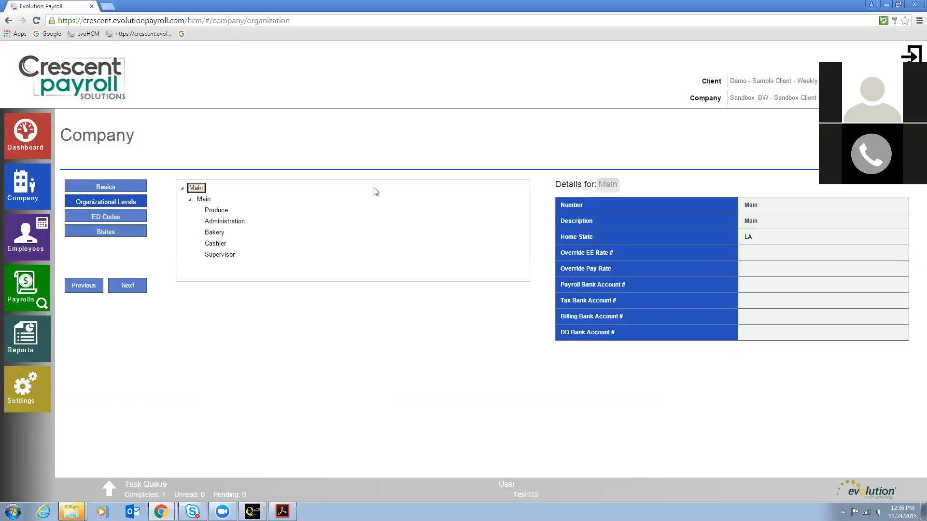
Step: Browse the company's E/D codes list and the state tax settings for Alabama and Louisiana
click(106, 218)
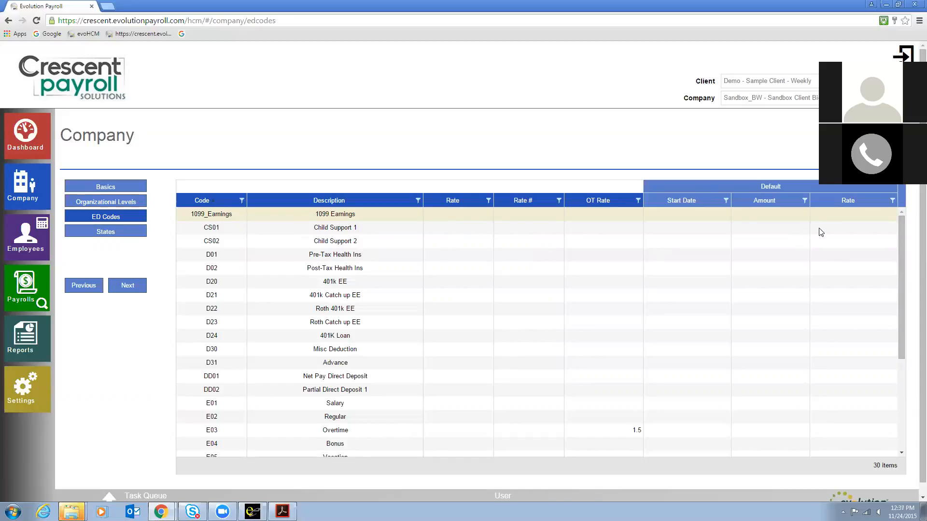
drag(899, 236, 895, 333)
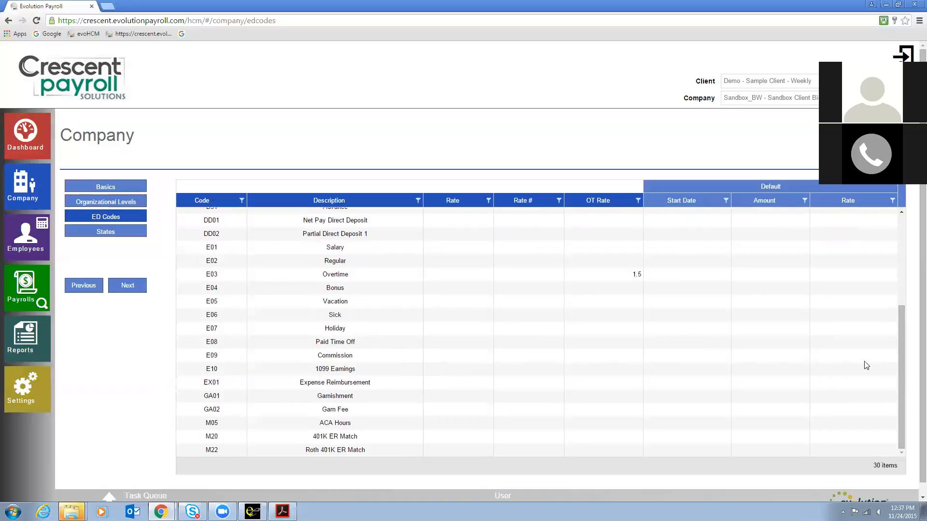
drag(901, 365, 908, 271)
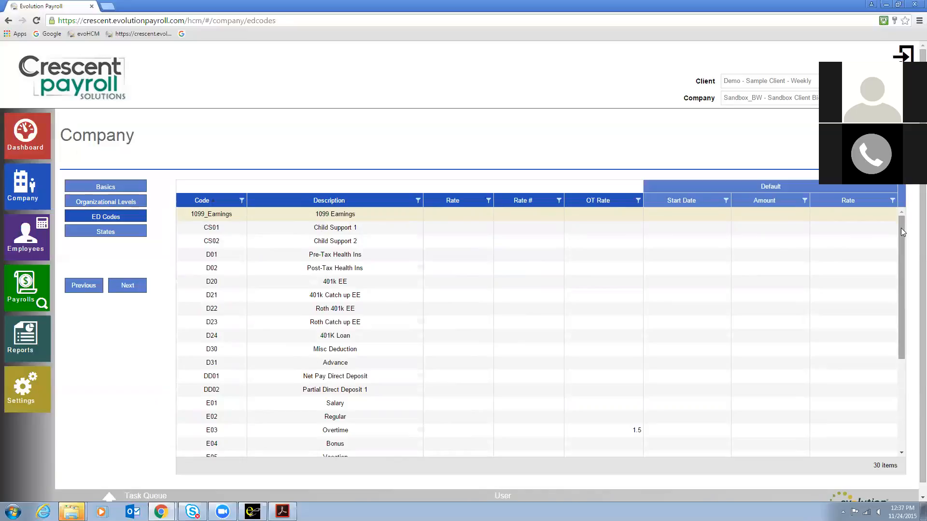
drag(903, 233, 901, 327)
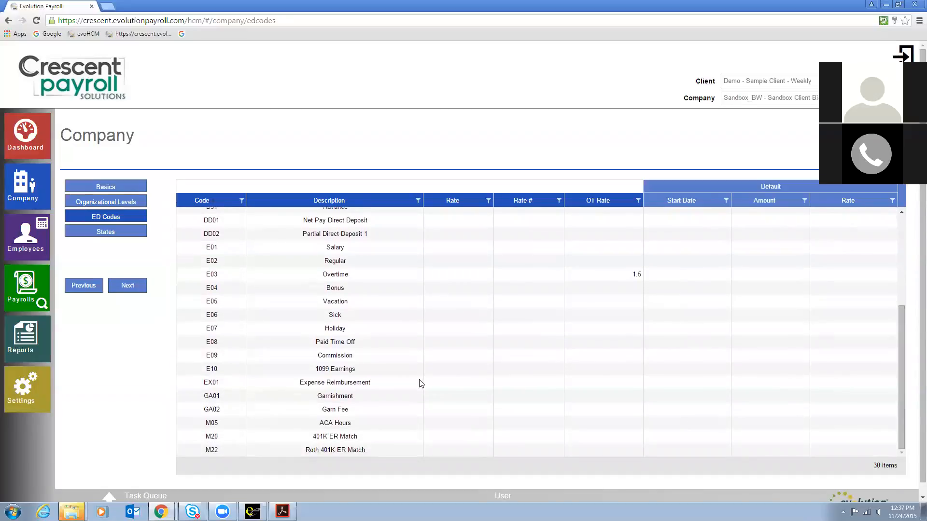
click(87, 233)
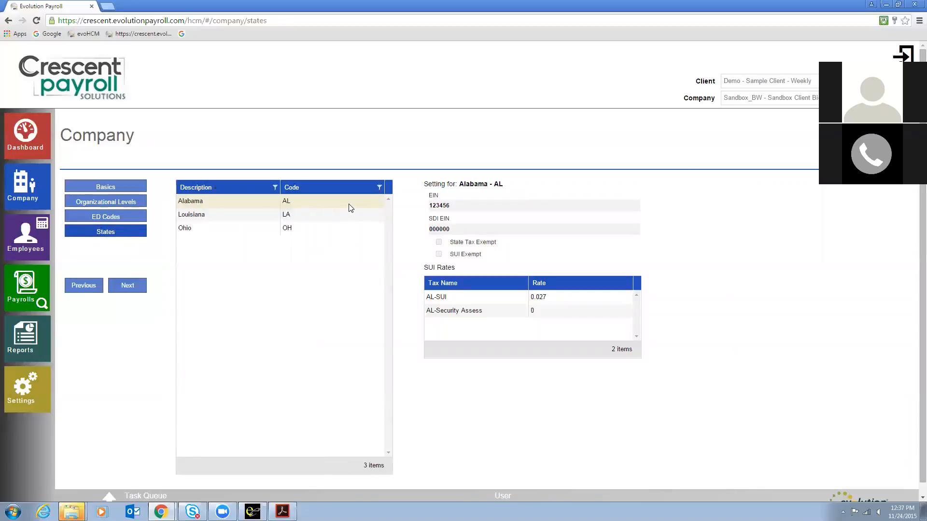
click(338, 220)
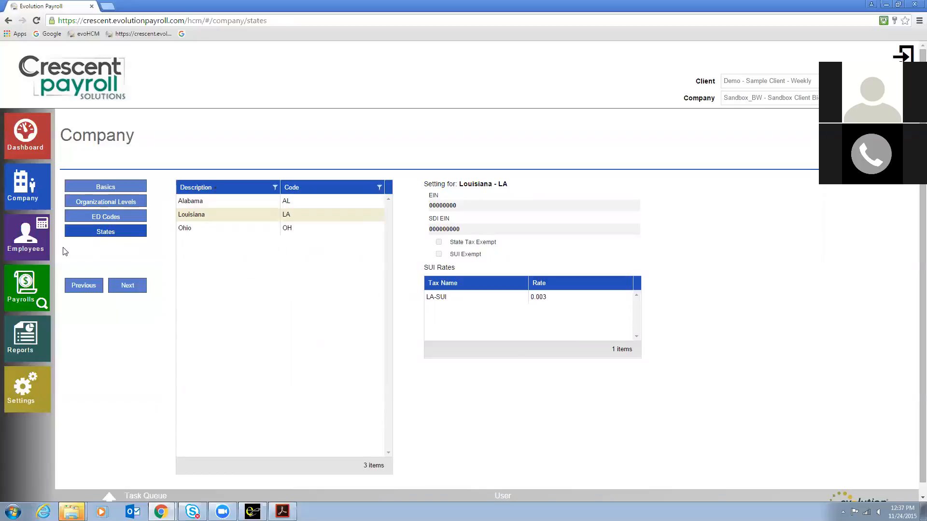
Step: Open the employee list, preview employee 5, and open employee 1's record before returning to the list
click(31, 242)
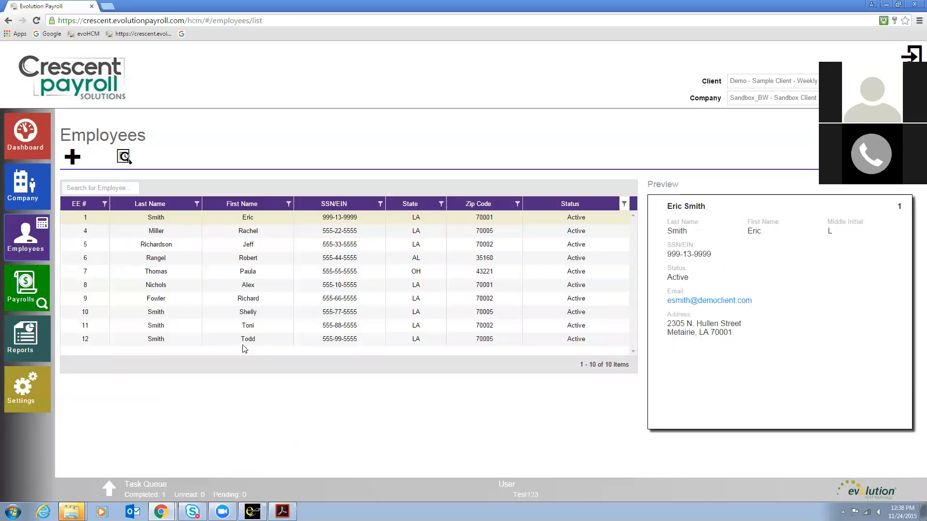
click(231, 250)
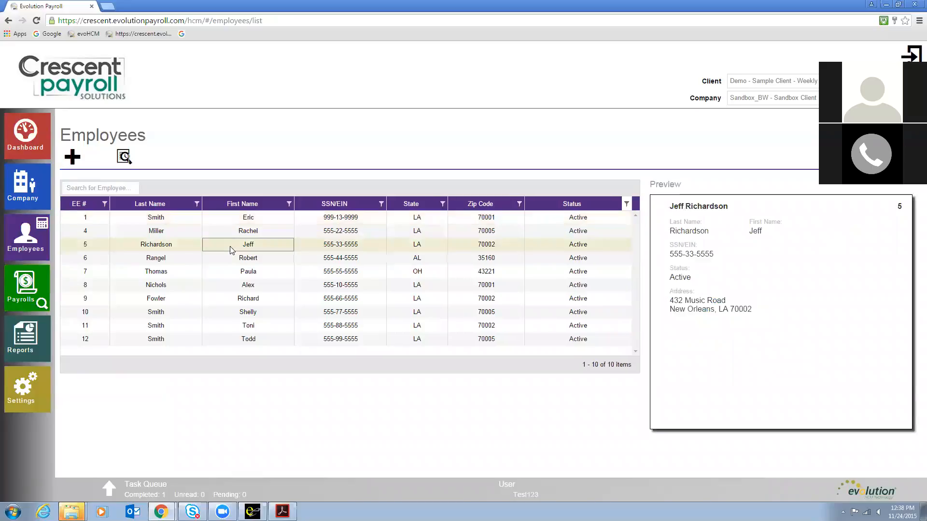
click(108, 188)
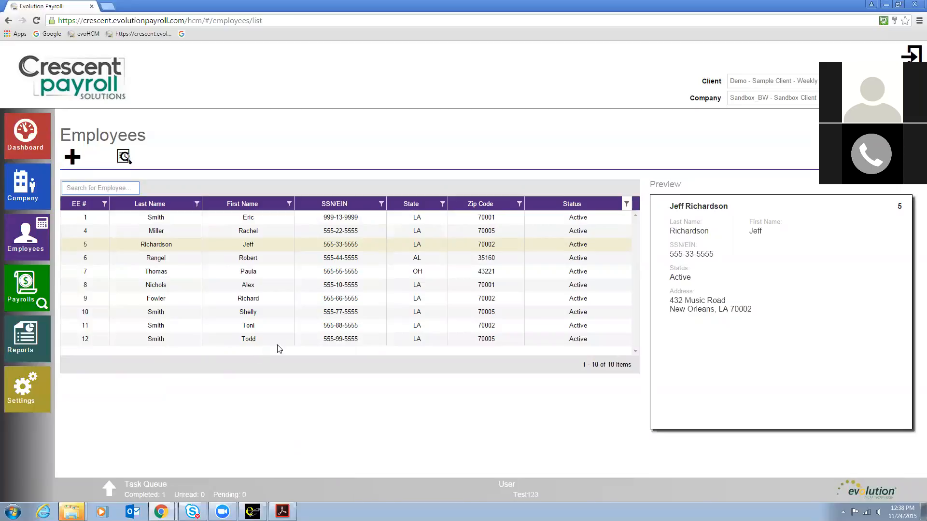
double_click(257, 221)
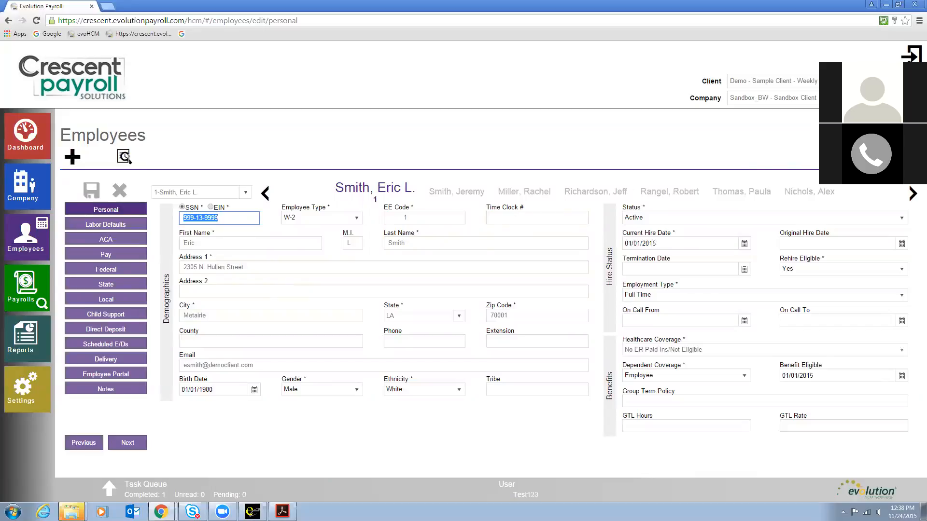
click(898, 157)
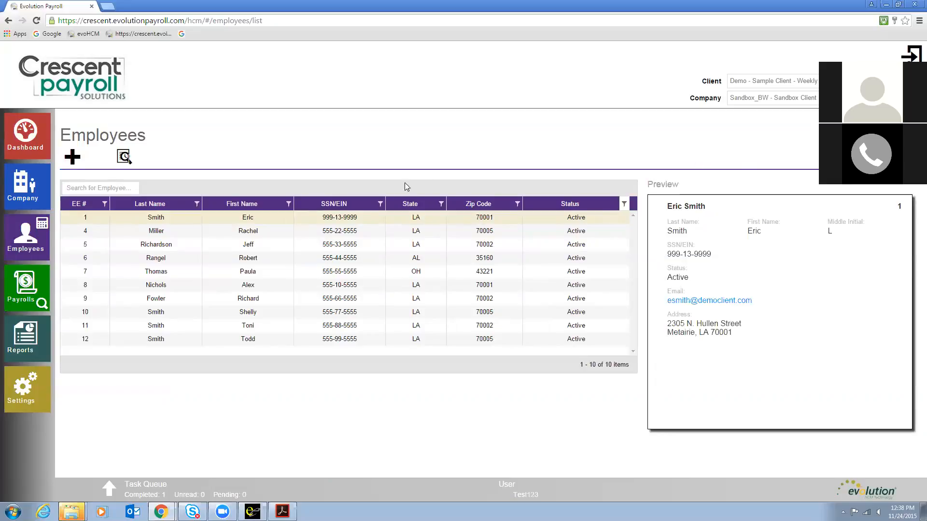
Step: Open employee 5's record and review the status, current hire date and termination date fields
click(243, 245)
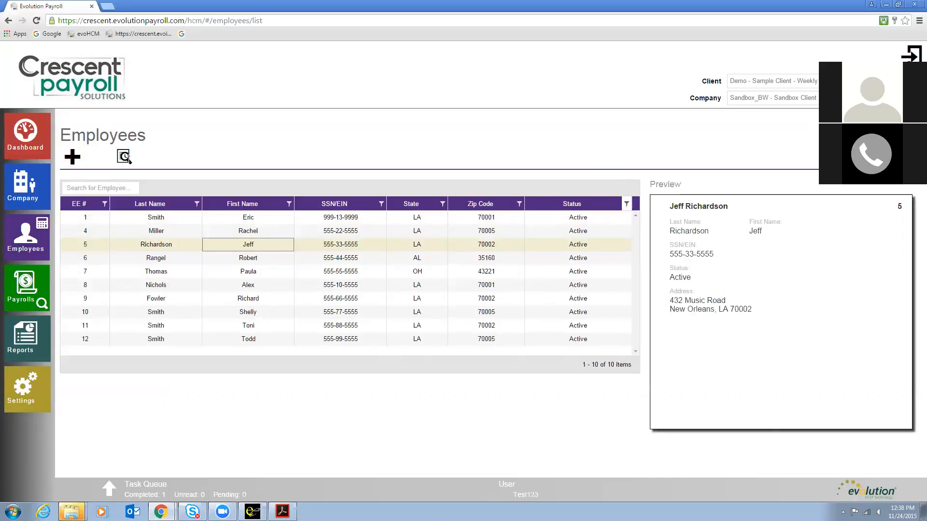
double_click(243, 246)
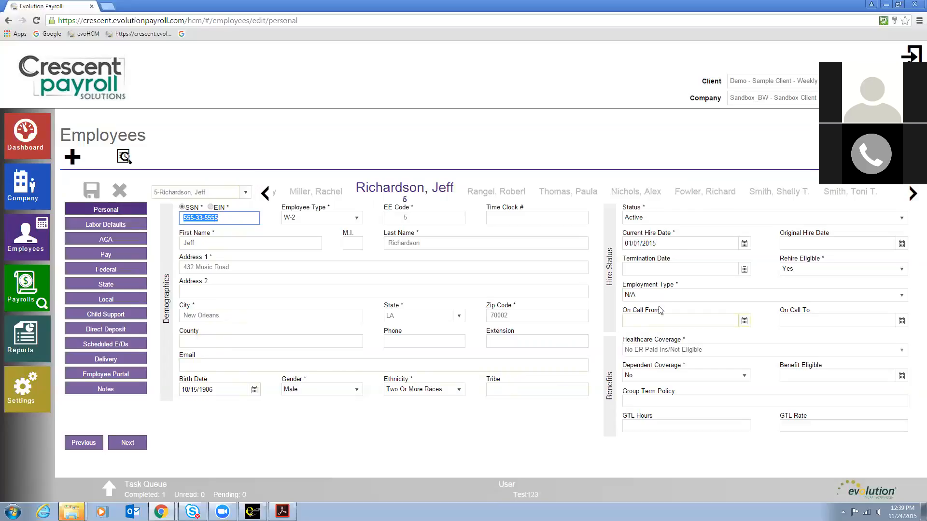
click(683, 221)
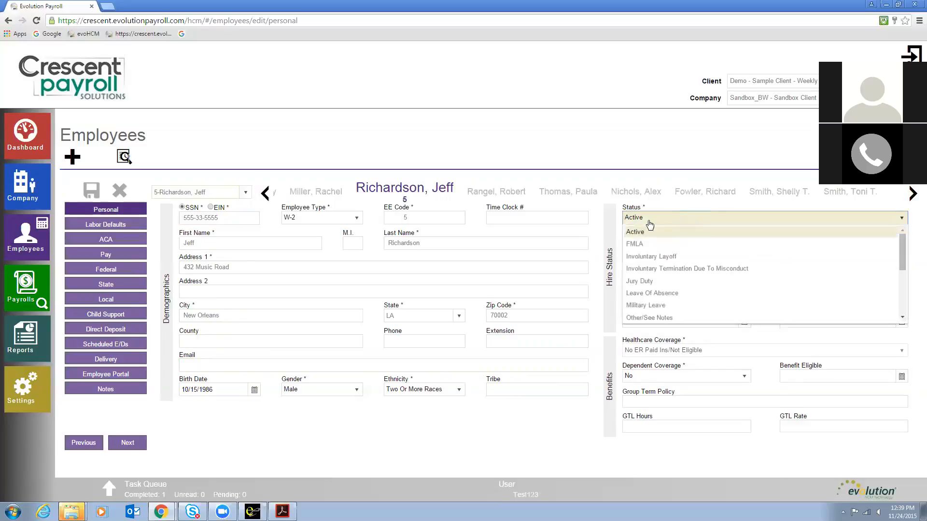
click(621, 227)
click(642, 244)
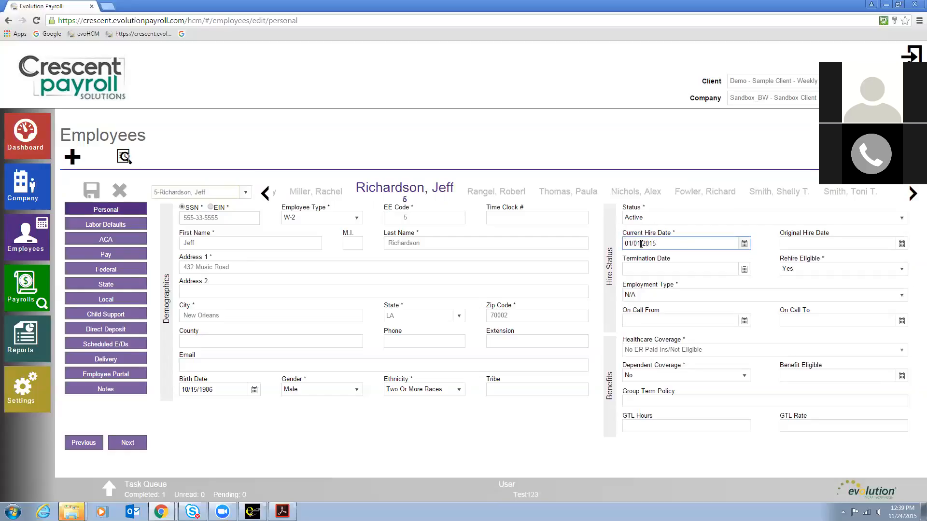
click(646, 271)
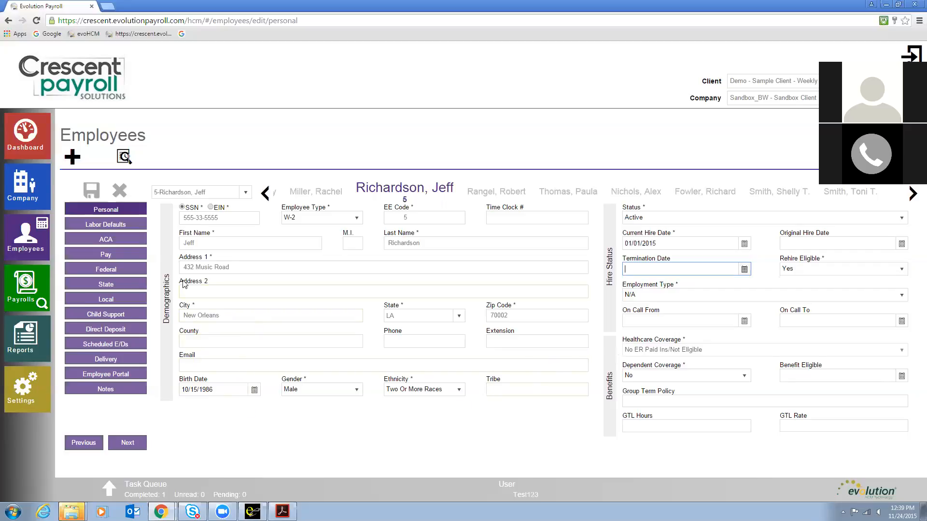
Step: Set employee 5's salary amount to 2500.00 on the Pay page and save
click(97, 256)
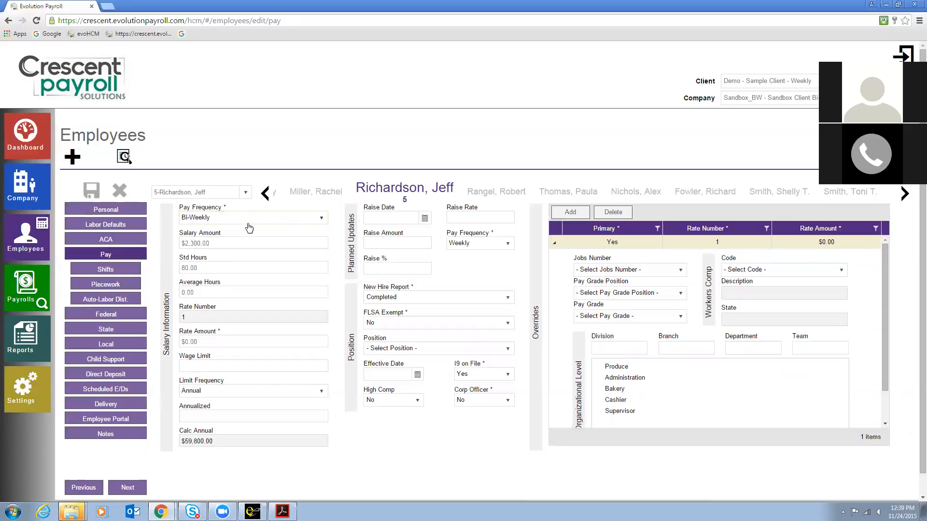
click(206, 243)
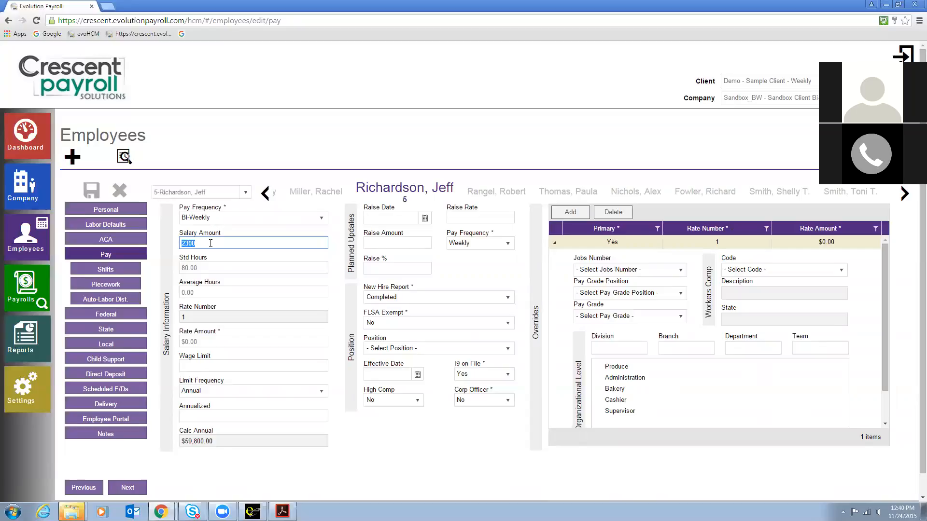
text(2500.00)
click(222, 266)
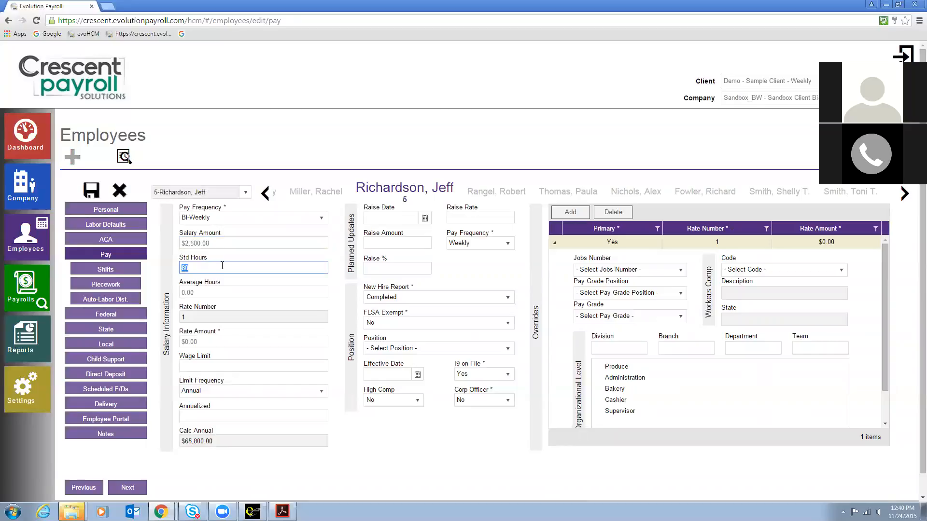
click(91, 192)
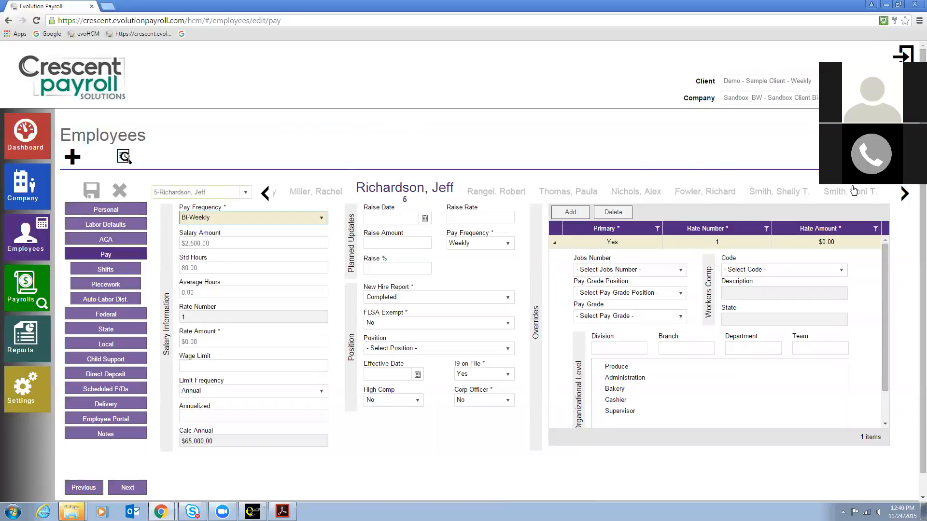
Step: Move to employee 6 and set the federal marital status to Single, then save
click(905, 192)
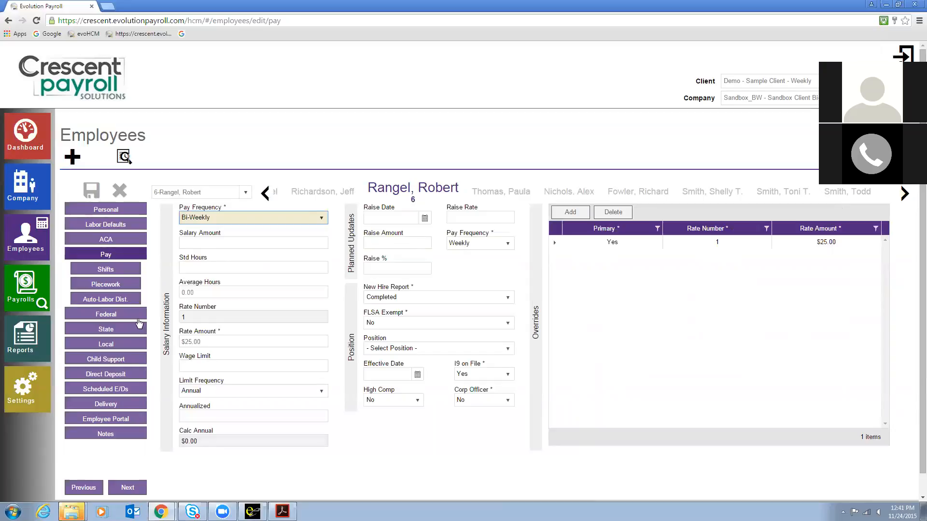
click(121, 317)
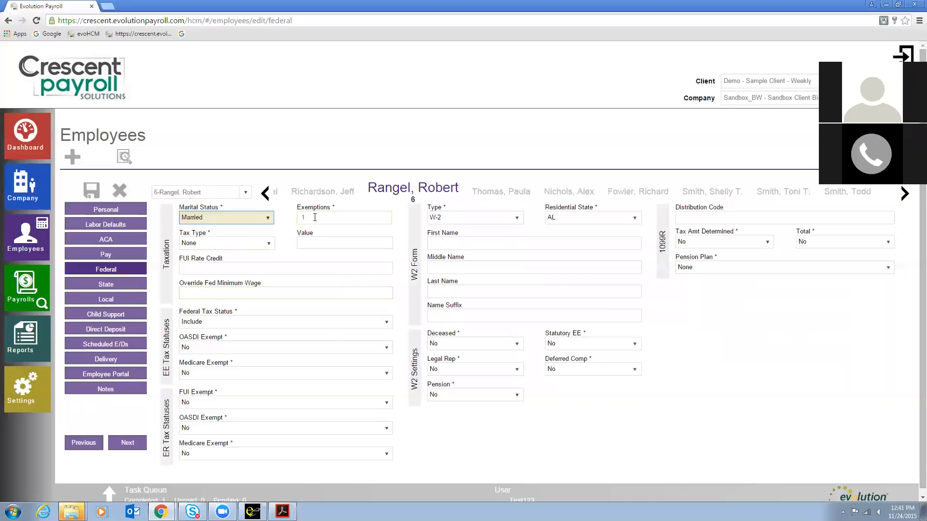
click(265, 218)
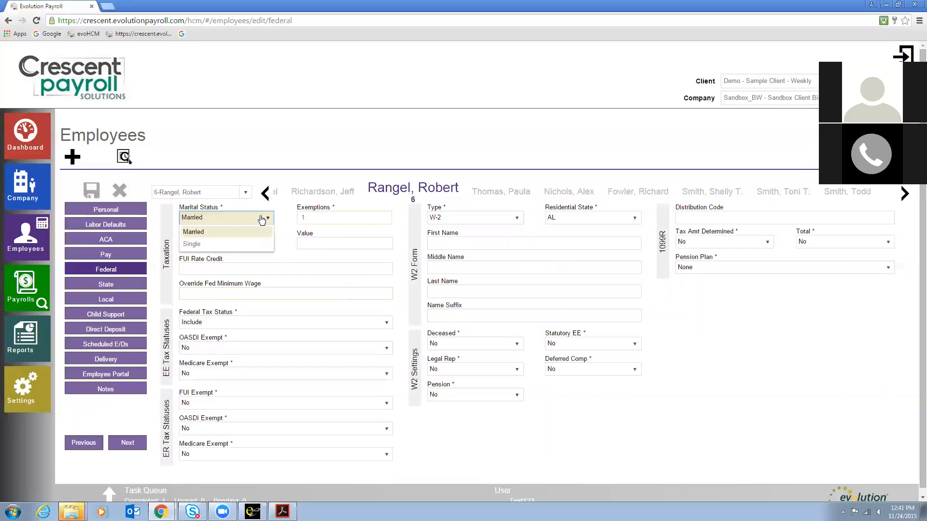
click(246, 247)
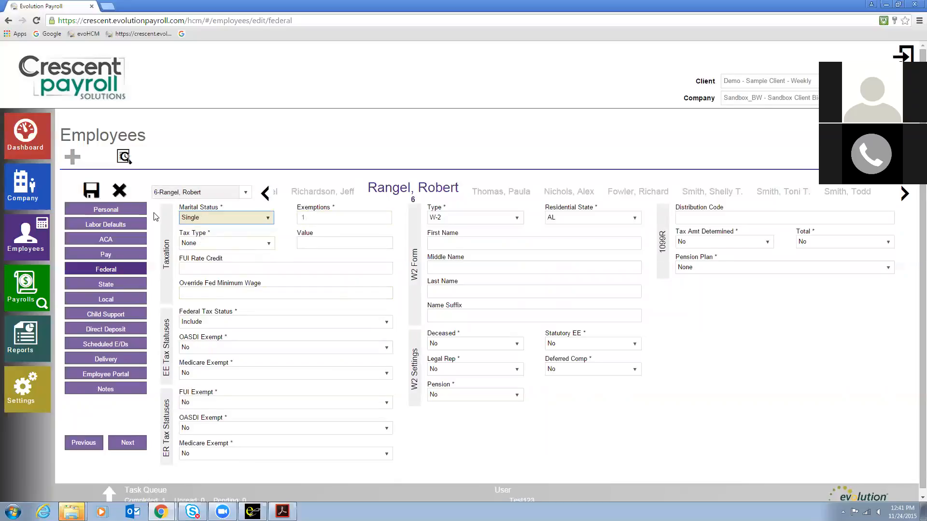
click(93, 192)
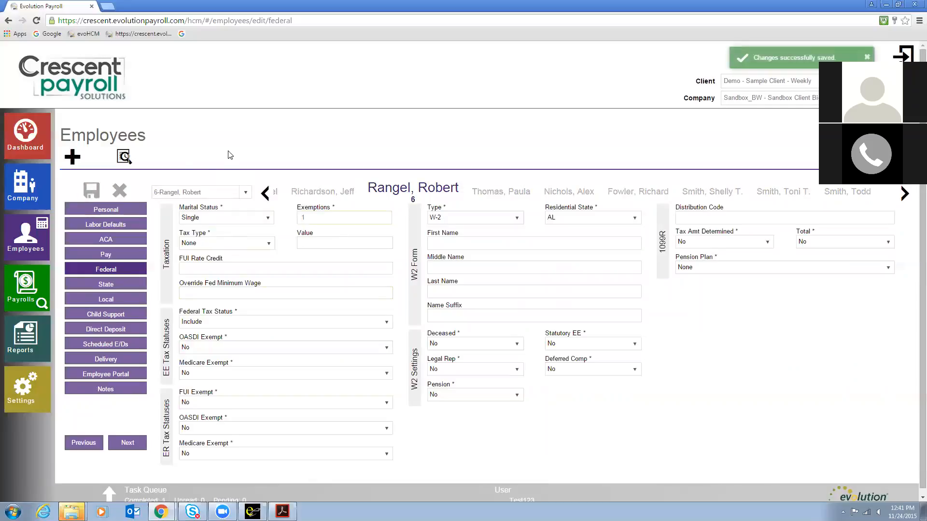
Step: View the state tax settings for employee 6, then for employee 5
click(110, 286)
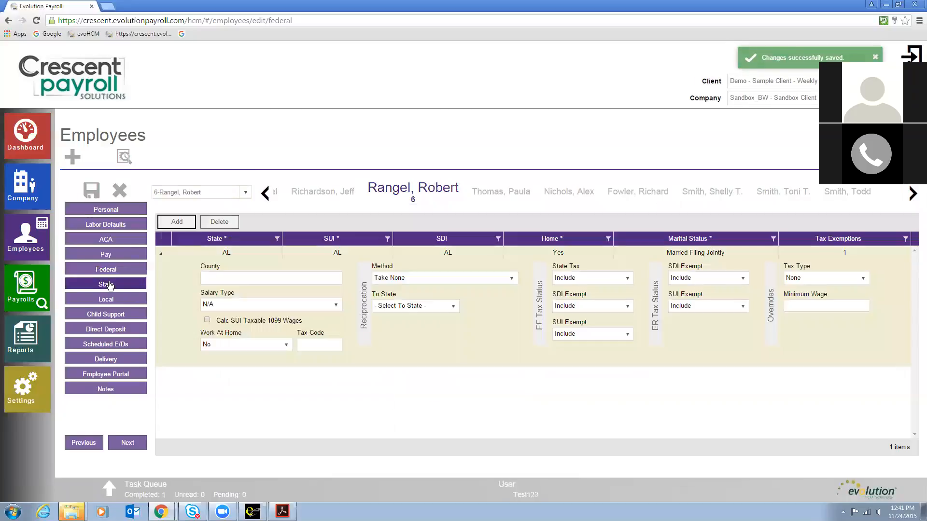
click(160, 253)
click(264, 194)
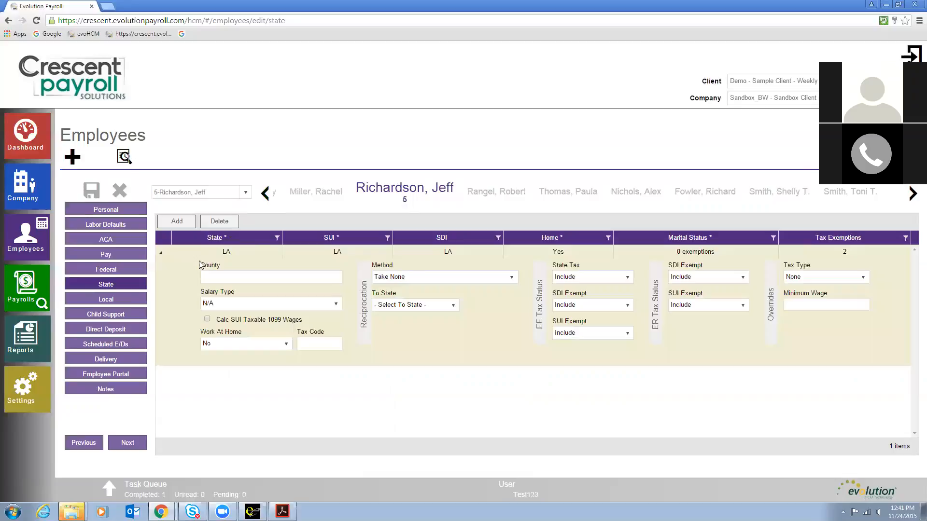
click(161, 252)
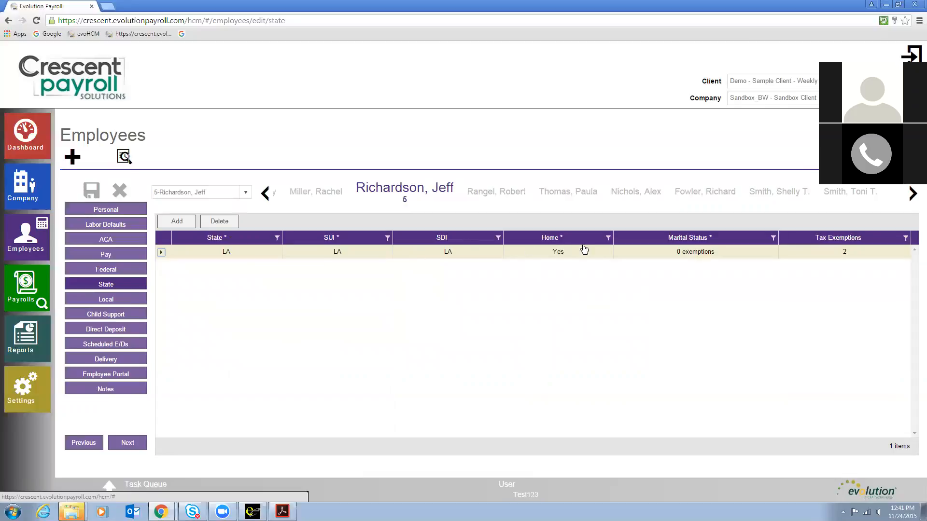
Step: Review employee 5's state marital status options, then open the employee's direct deposit details
click(685, 252)
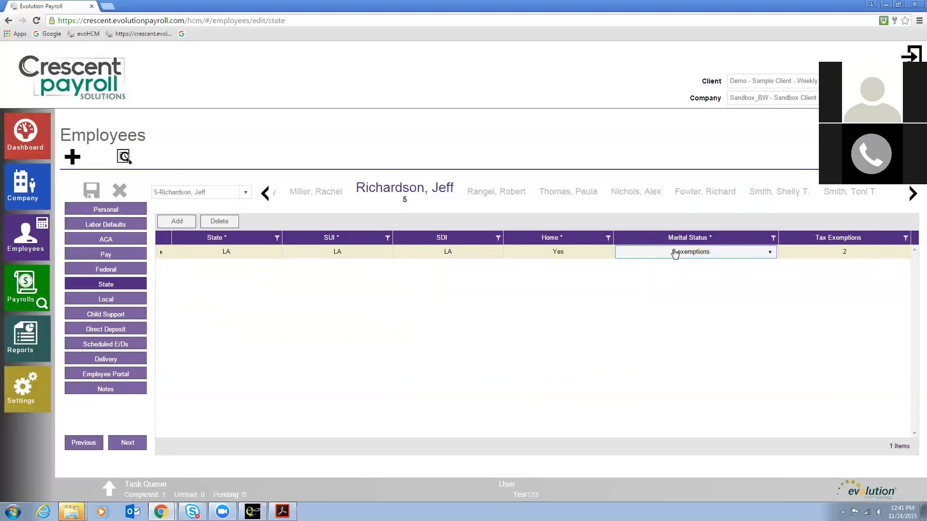
click(675, 253)
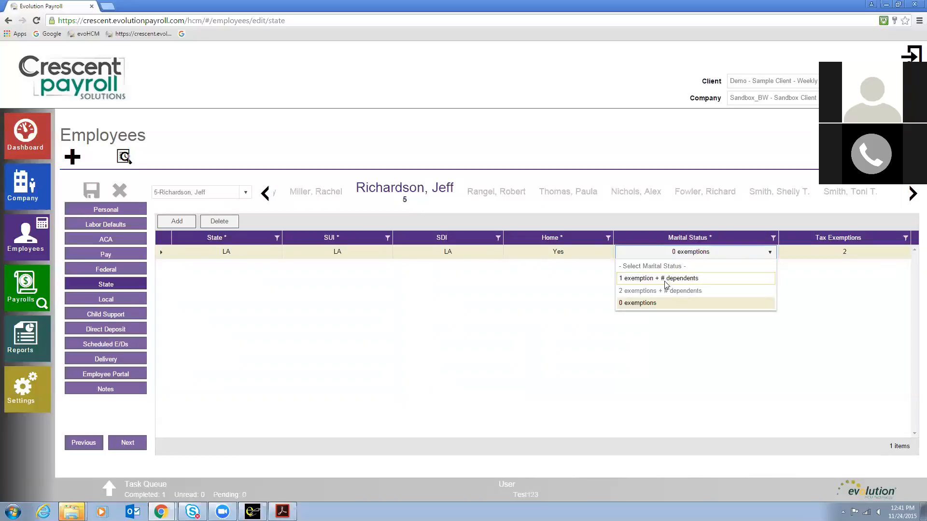
click(554, 303)
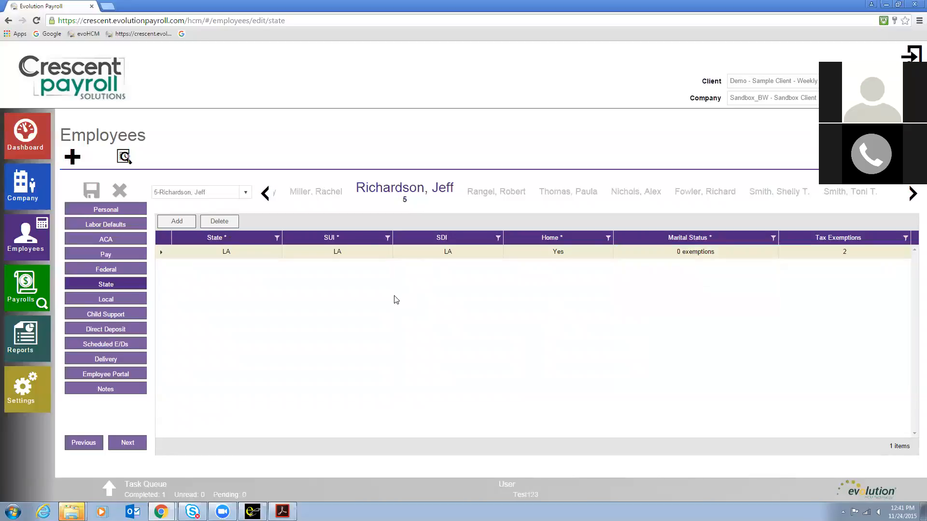
click(104, 330)
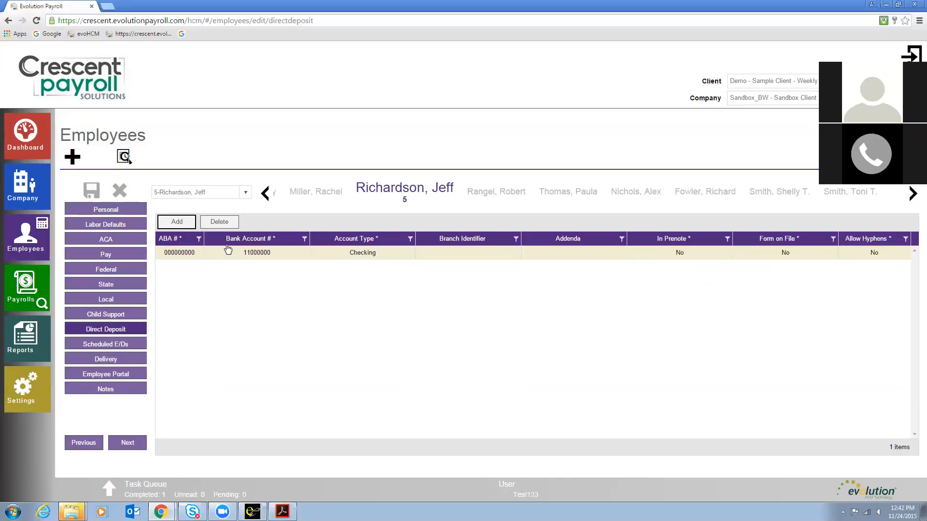
Step: Add a checking direct deposit account, entering the routing number and the bank account number, then save
click(175, 223)
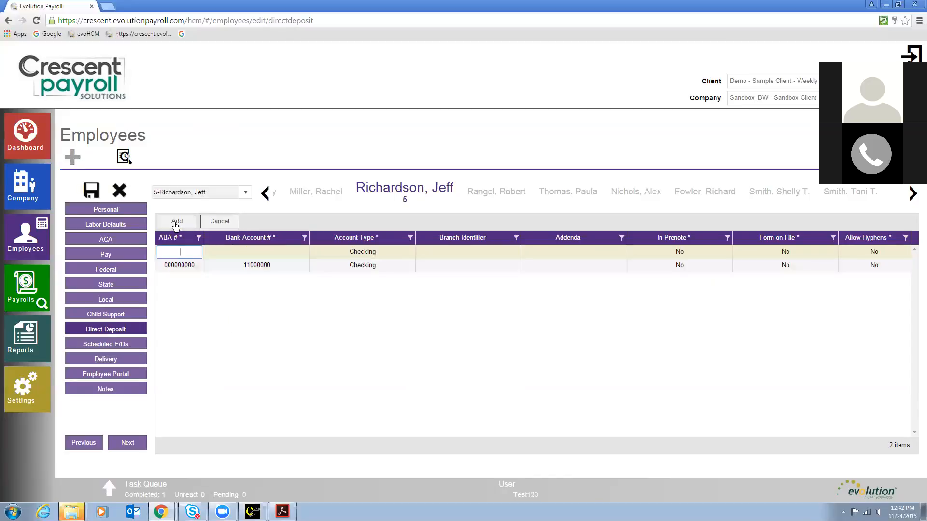
click(177, 251)
text(000000000)
key(Tab)
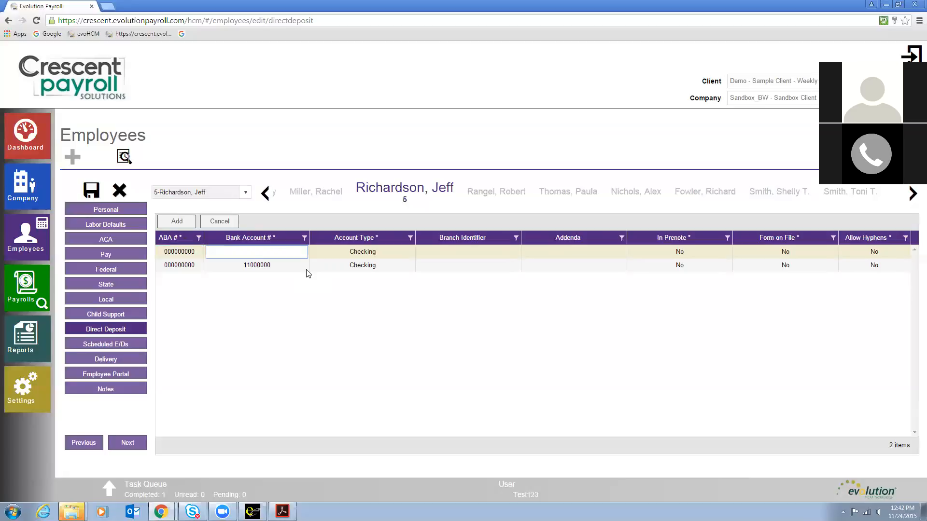
text(123456789)
click(326, 251)
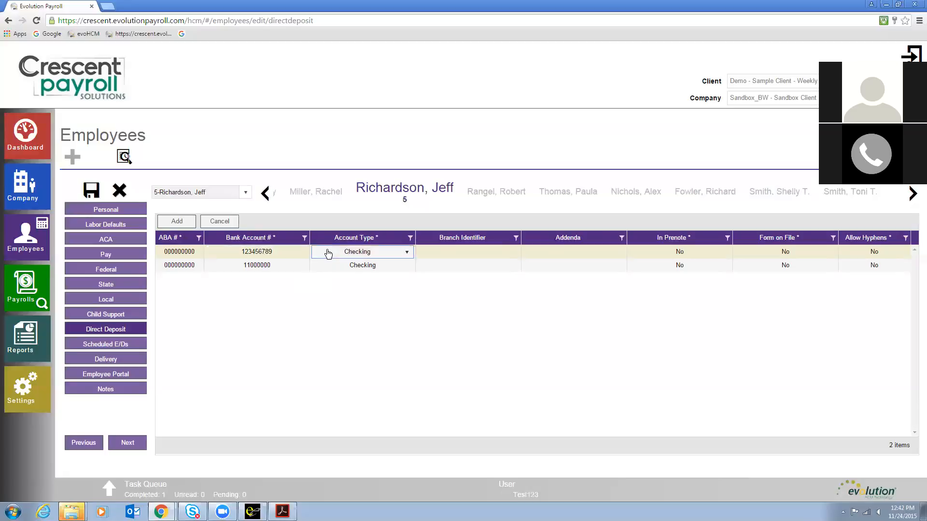
click(93, 193)
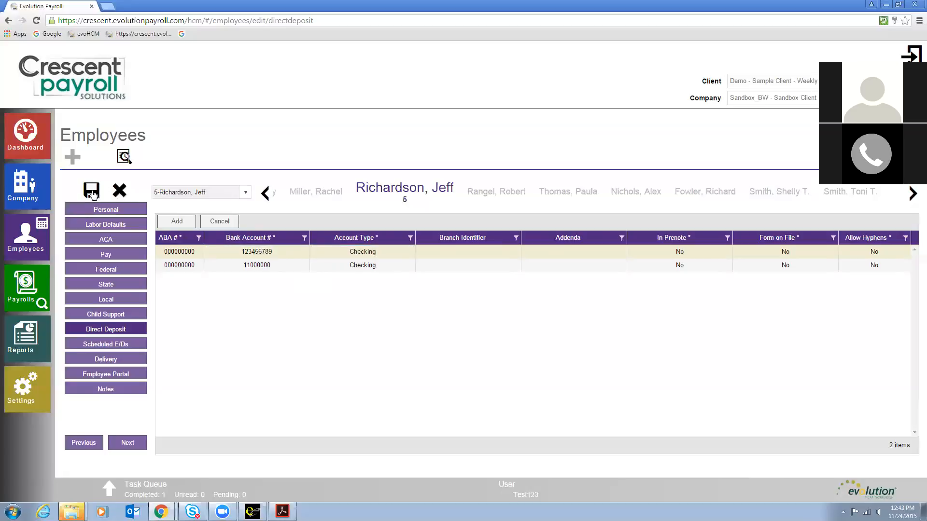
click(93, 193)
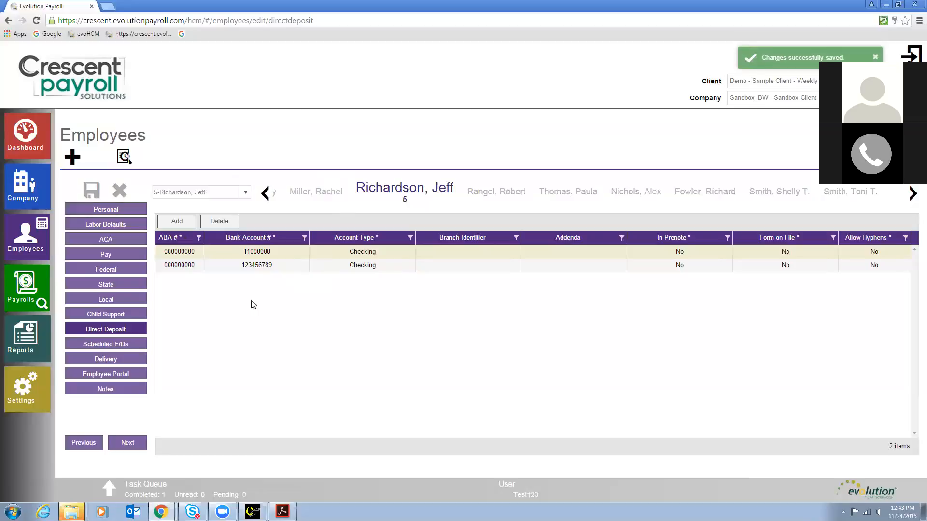
Step: Open employee 5's scheduled E/Ds and add a new entry with code DD01 Net Pay Direct Deposit
click(99, 346)
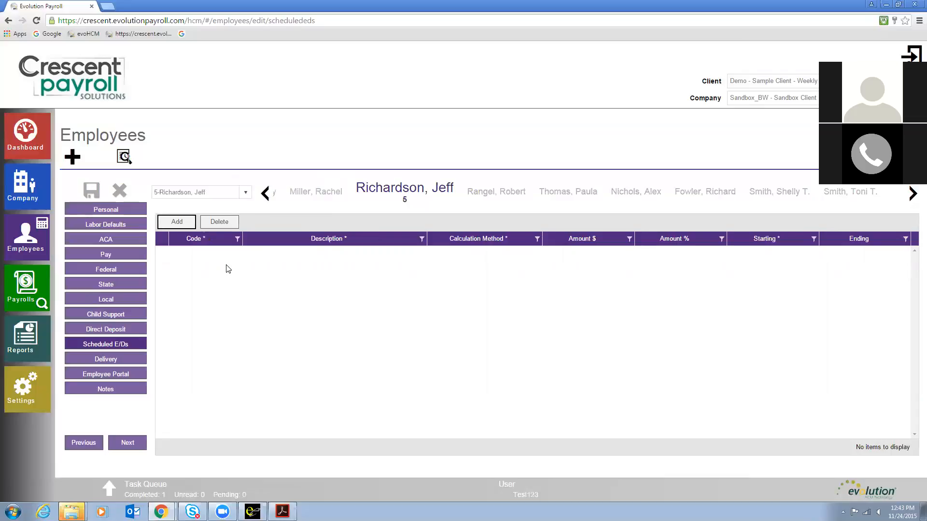
click(176, 222)
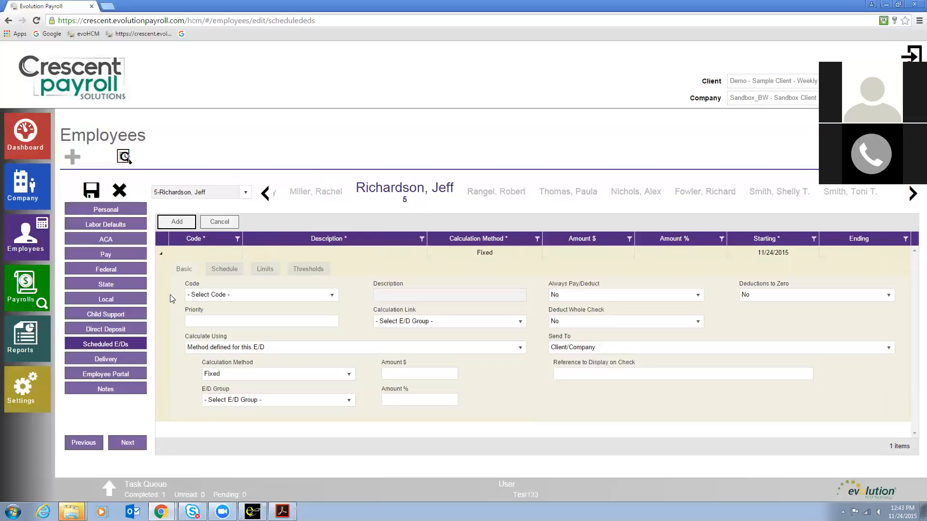
click(236, 298)
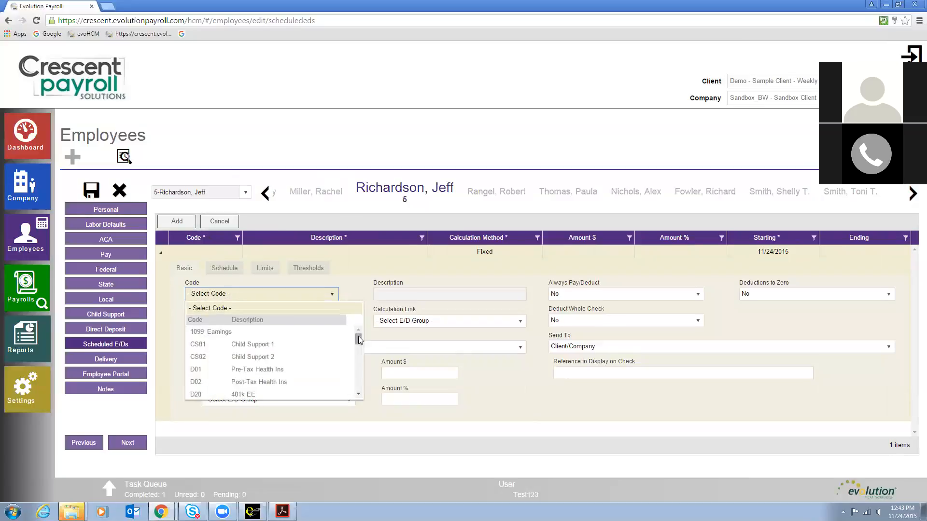
drag(358, 338, 362, 357)
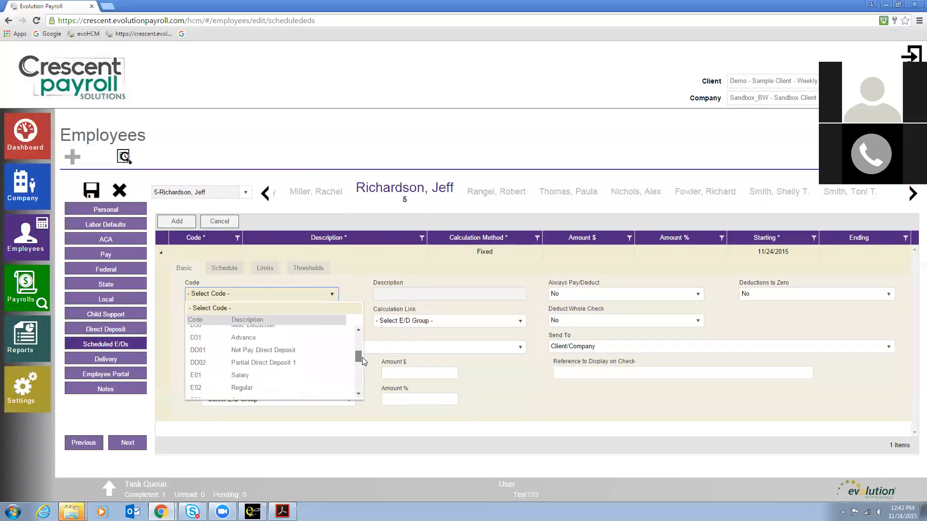
click(254, 351)
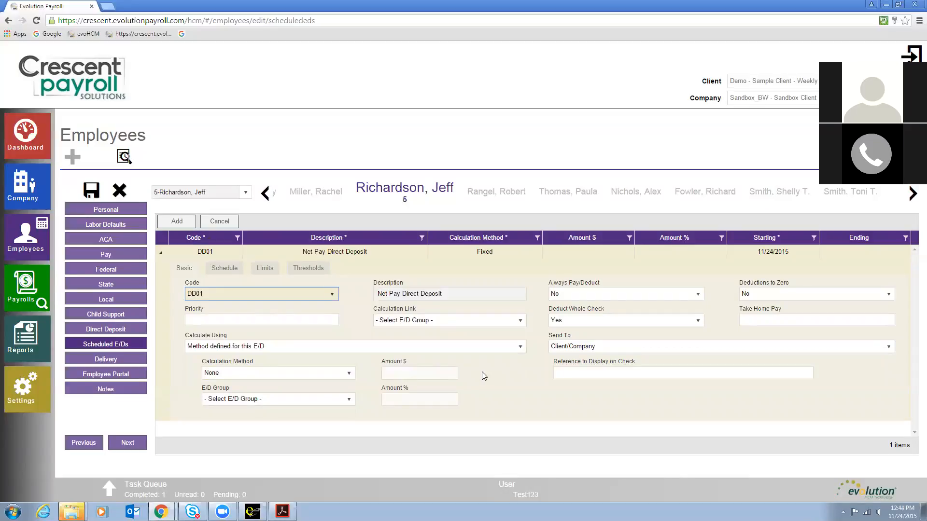
Step: Send the DD01 entry to Direct Deposit, link it to the newly added account, save and collapse the row
click(584, 349)
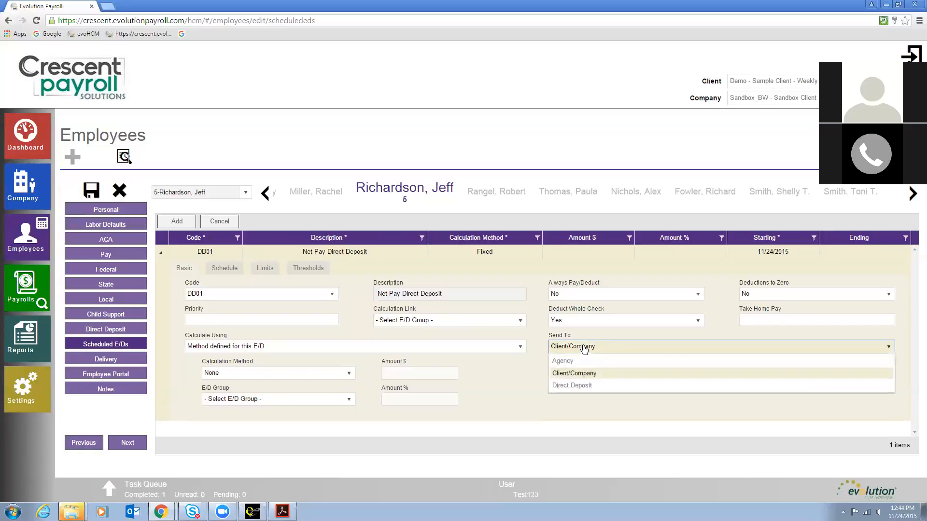
click(584, 386)
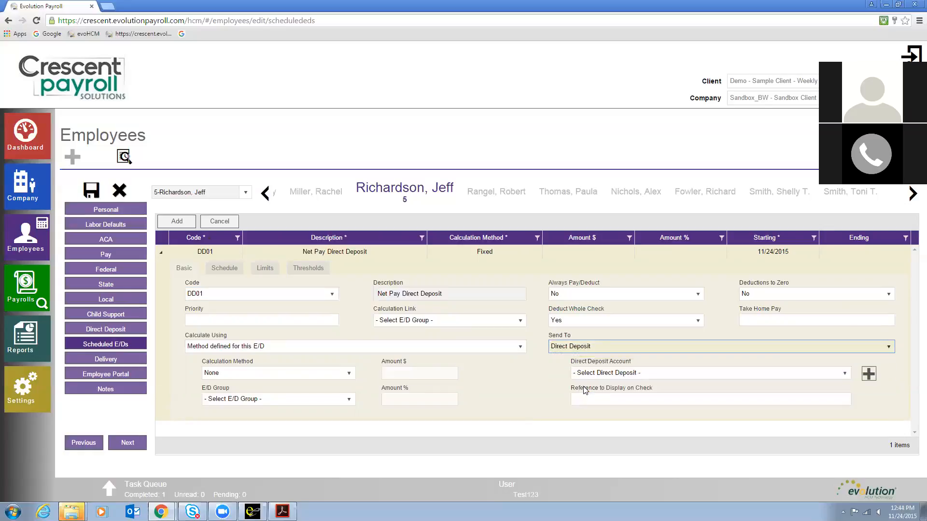
click(600, 373)
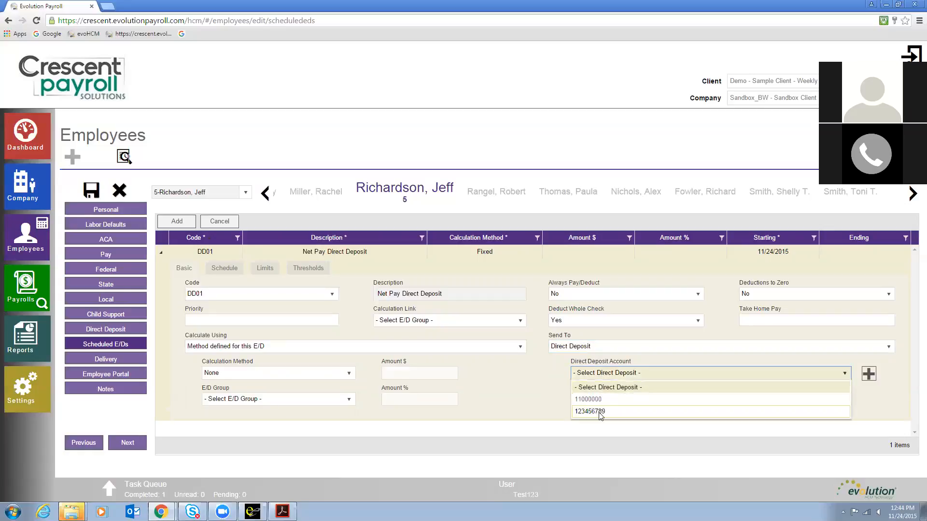
click(598, 412)
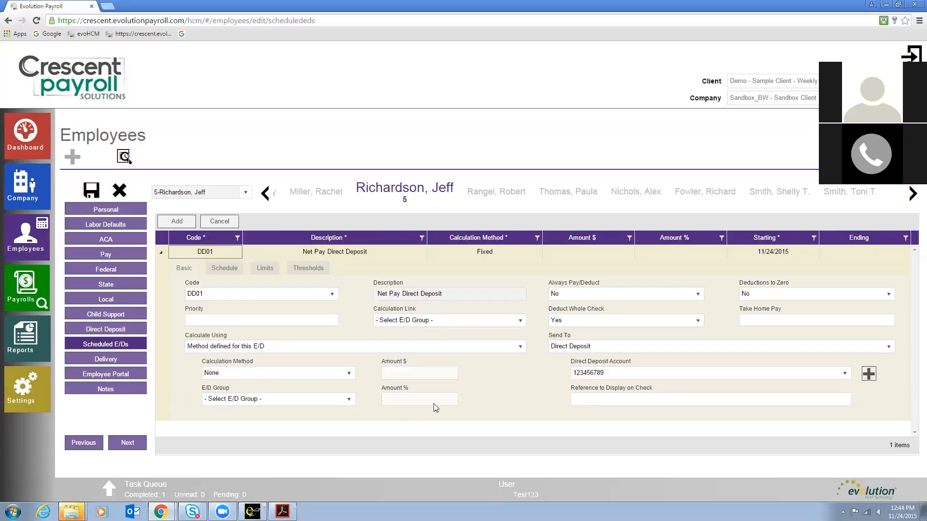
click(92, 192)
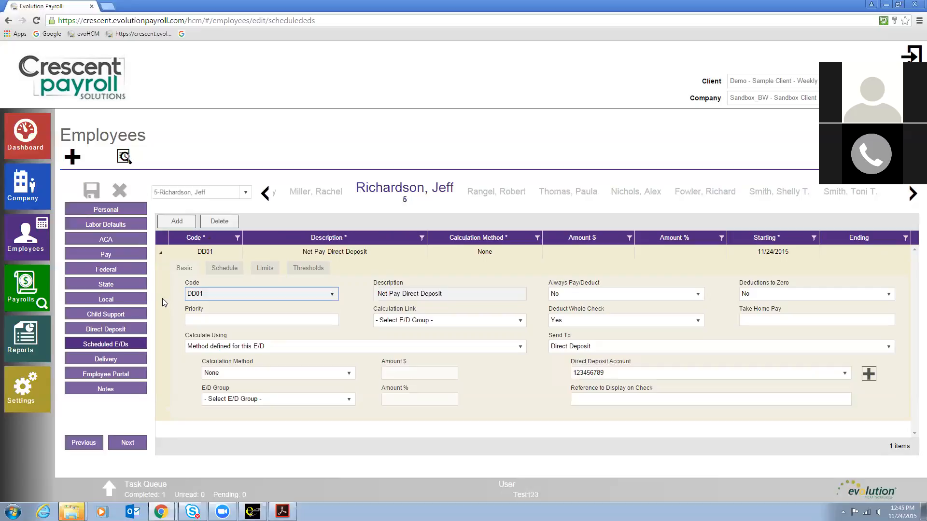
click(162, 253)
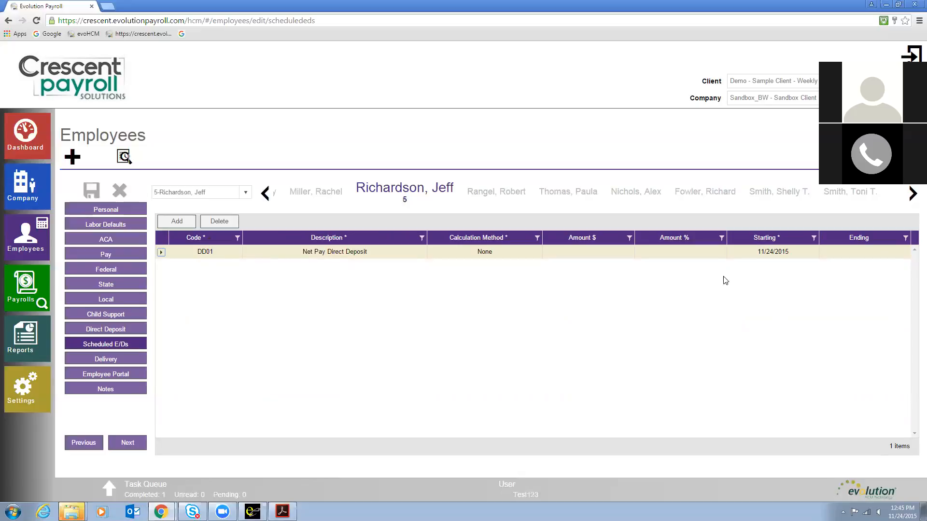
Step: View employee 5's Delivery, Employee Portal and Notes pages, then return to the employee list
click(103, 359)
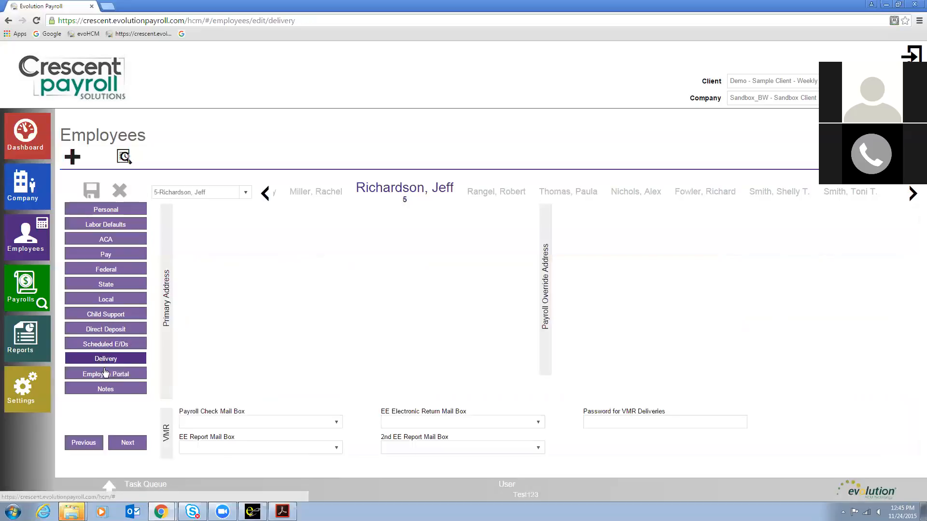
click(106, 376)
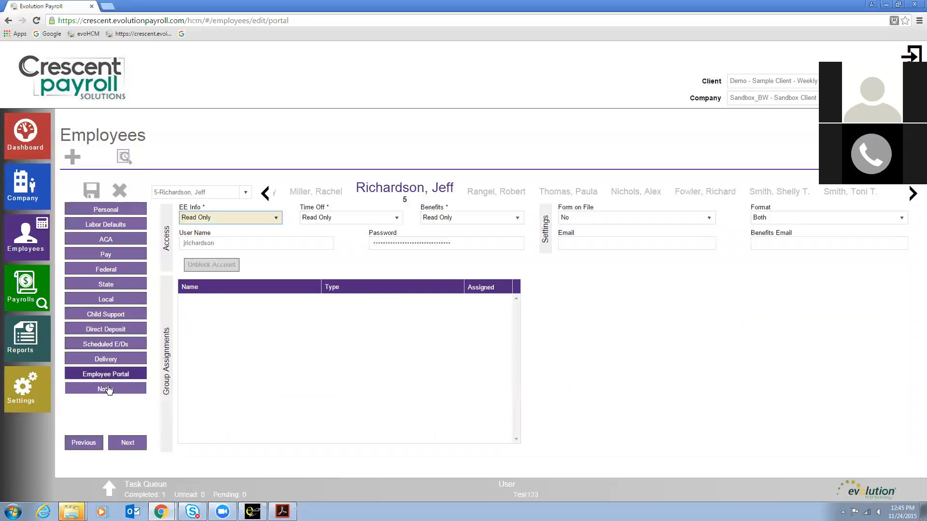
click(107, 389)
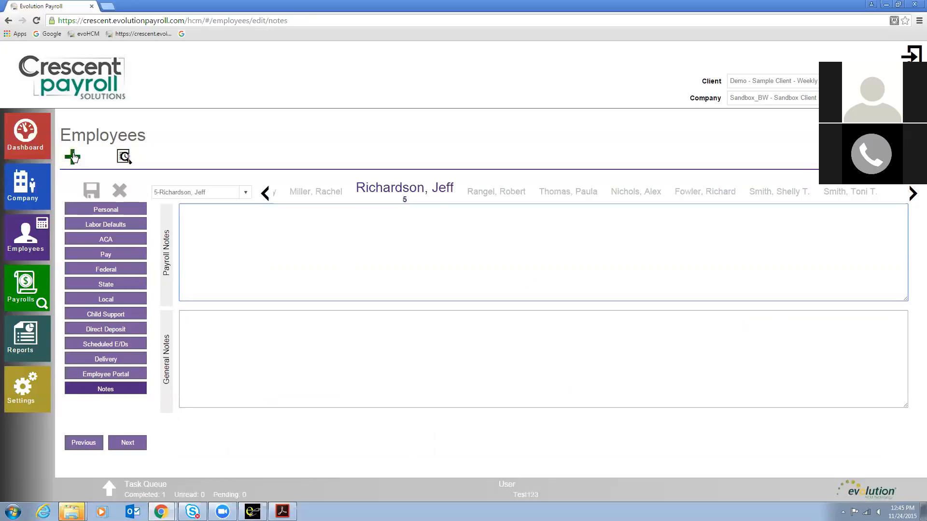
click(16, 234)
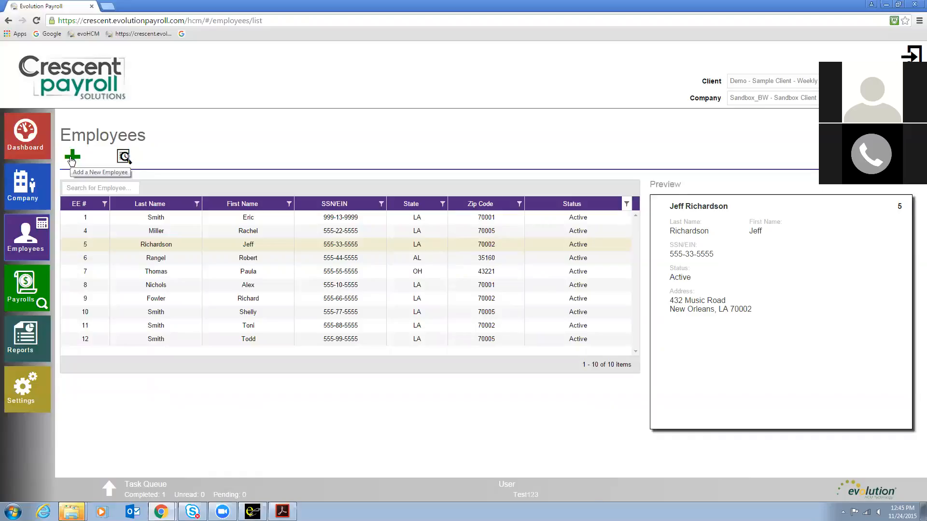
Step: Start adding a new employee by checking the new employee's SSN in the Add Employee dialog
click(71, 160)
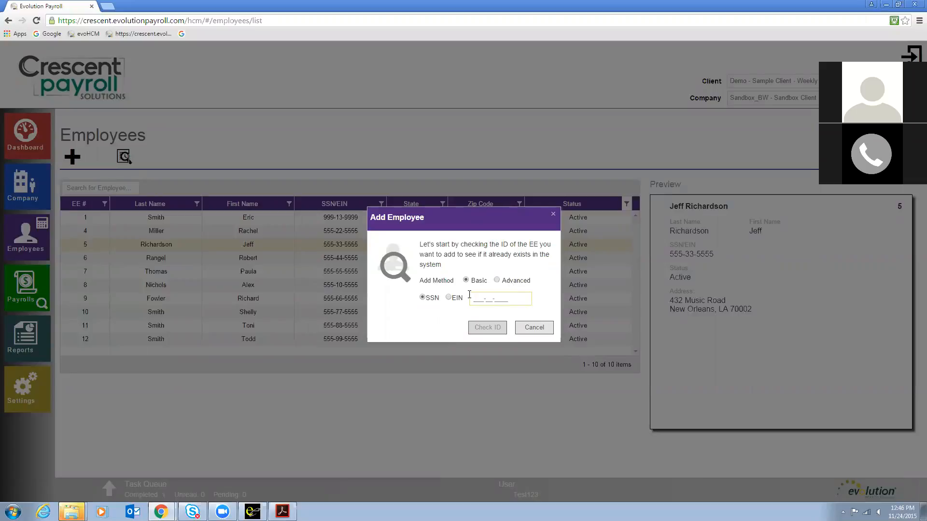
text(555-99-1234)
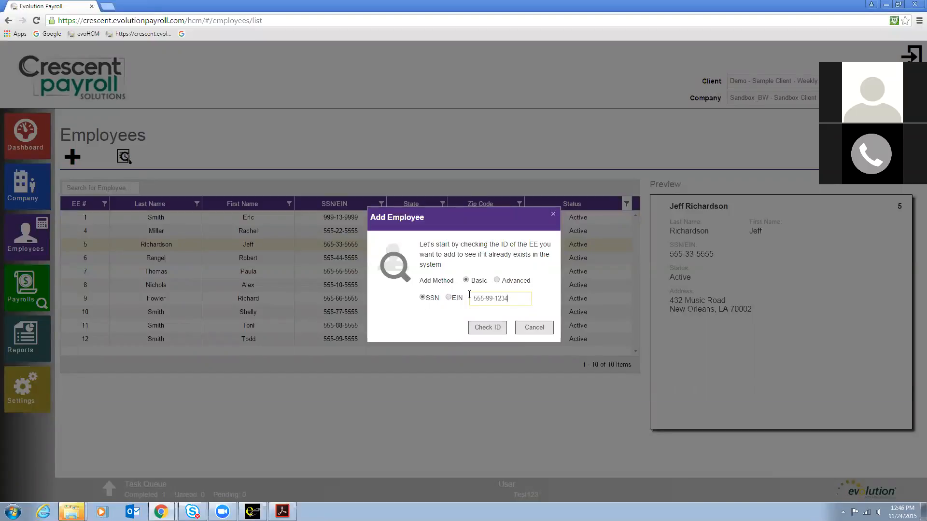
click(489, 327)
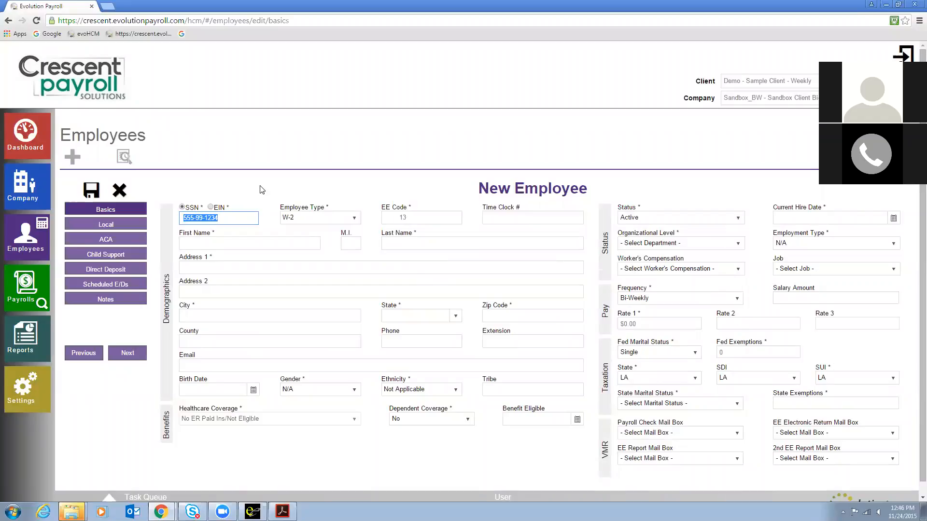
Step: Review the New Employee form's status, hire date, frequency, salary and rate fields, then cancel adding the employee
scroll(261, 189, down, 1)
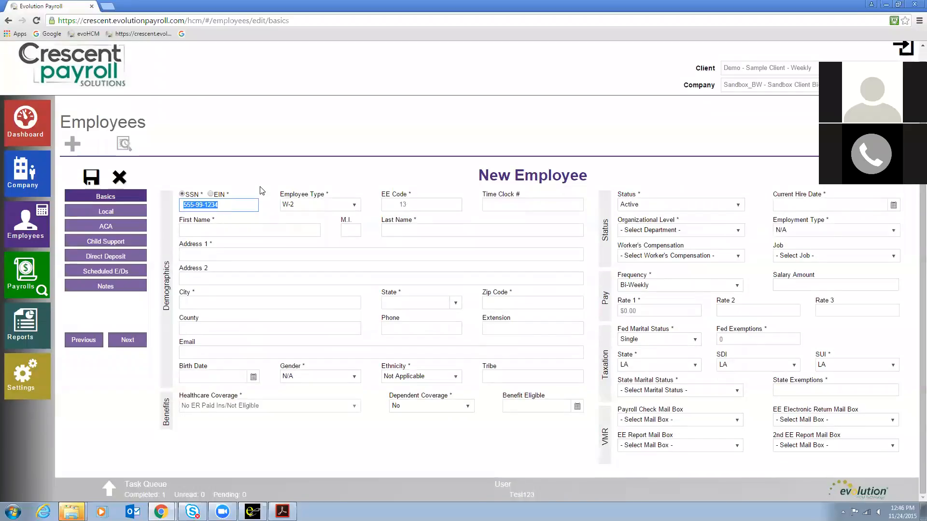
click(220, 228)
triple_click(218, 222)
click(219, 223)
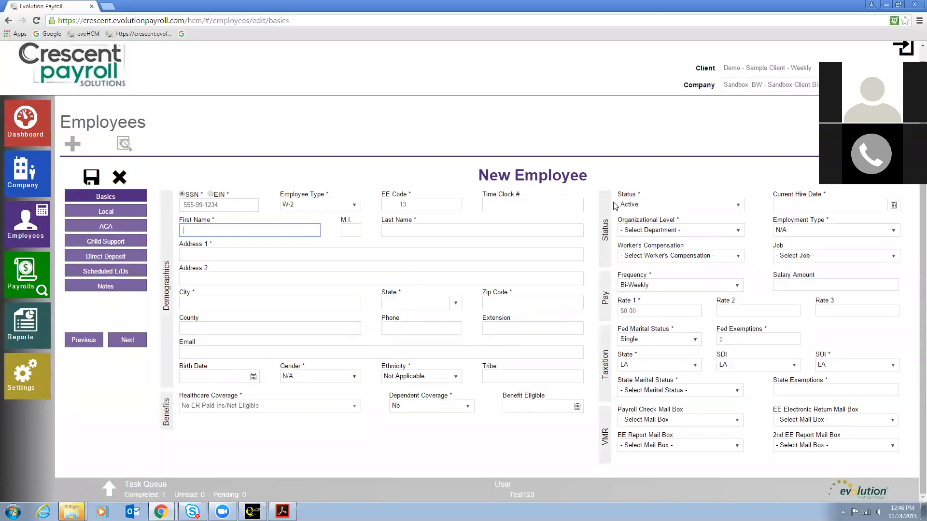
click(655, 206)
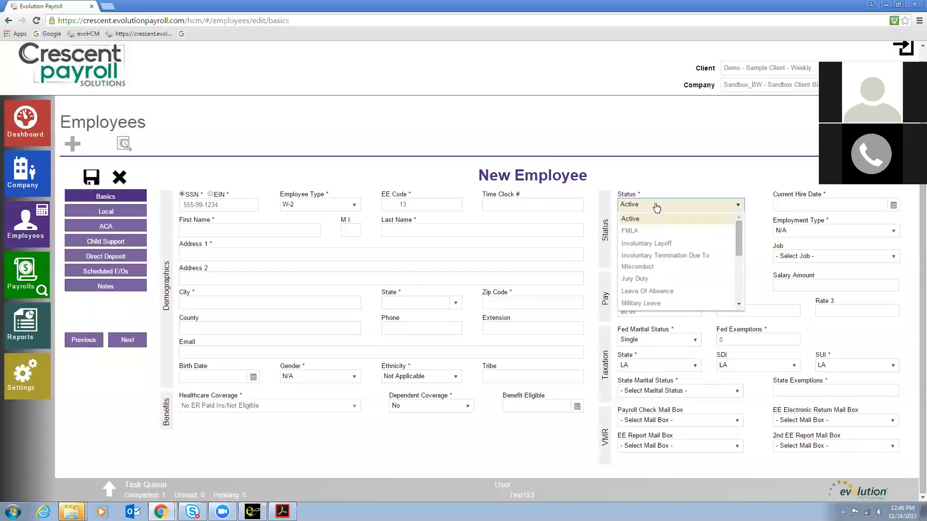
click(656, 177)
click(819, 206)
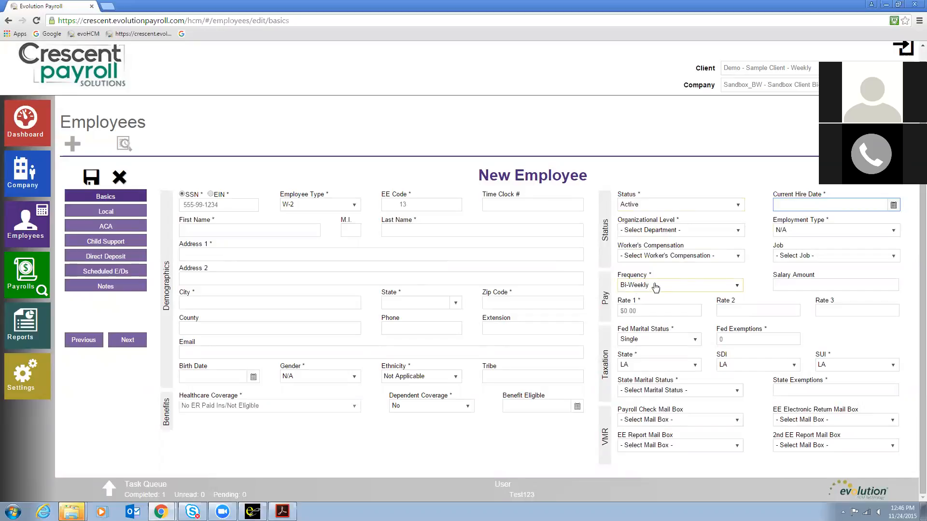
click(792, 285)
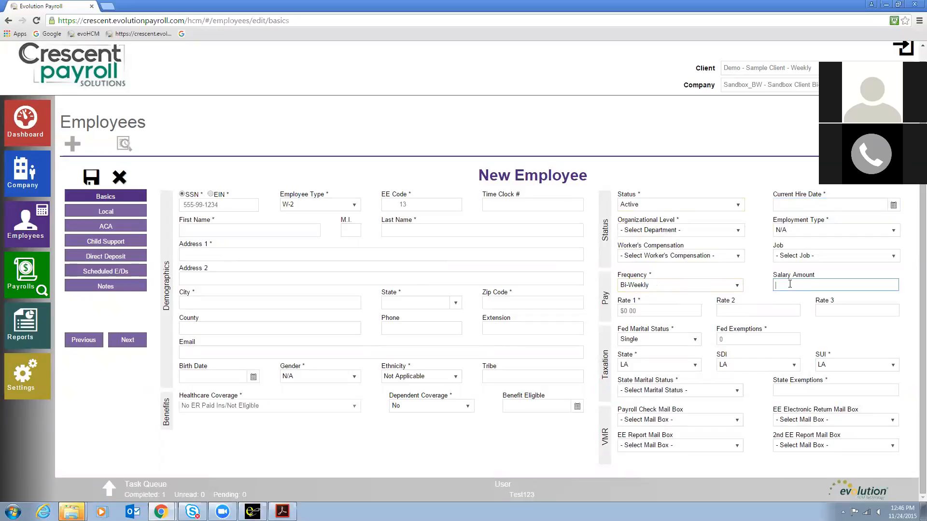
click(649, 313)
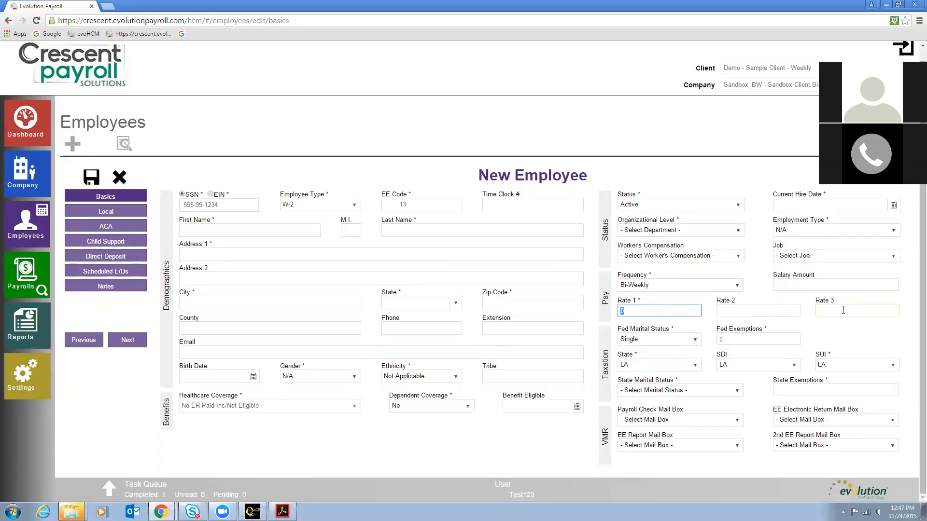
click(598, 318)
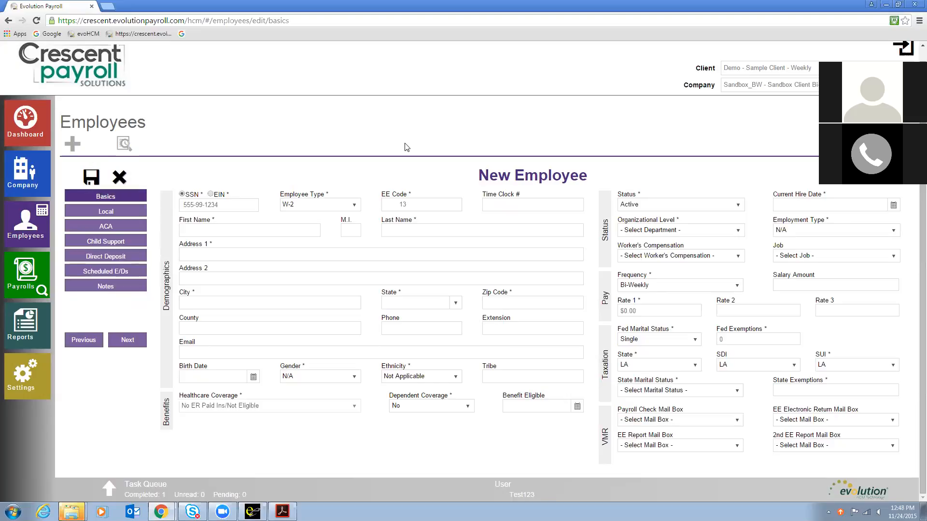
click(119, 178)
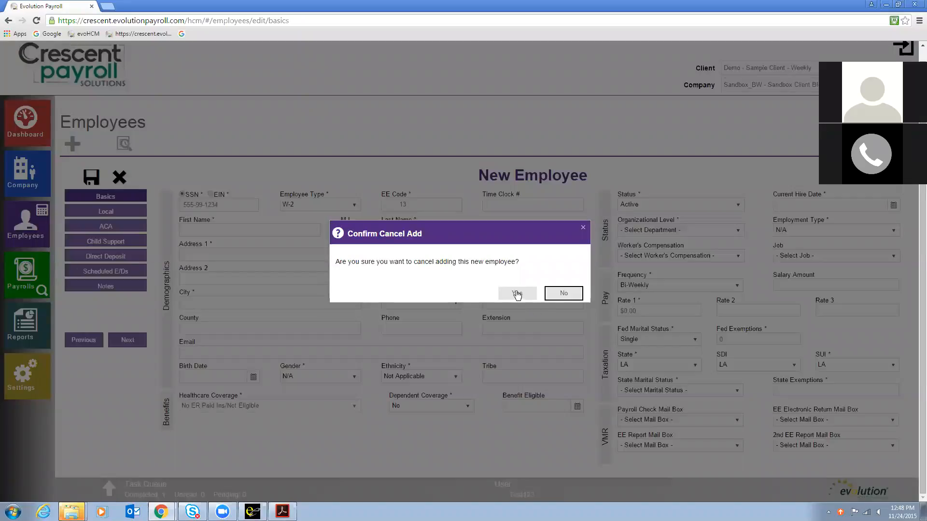
click(517, 293)
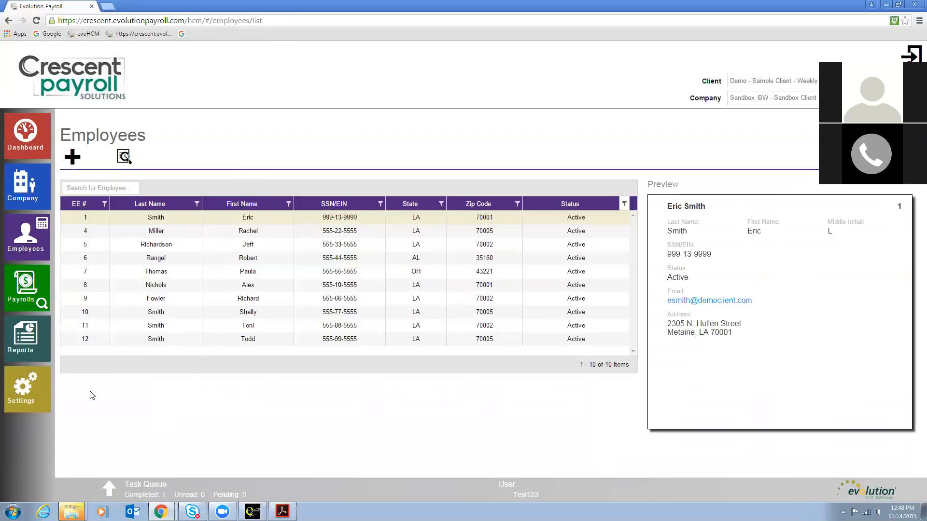
Step: Open the payroll timeline and page forward and back through the scheduled pay periods
click(22, 287)
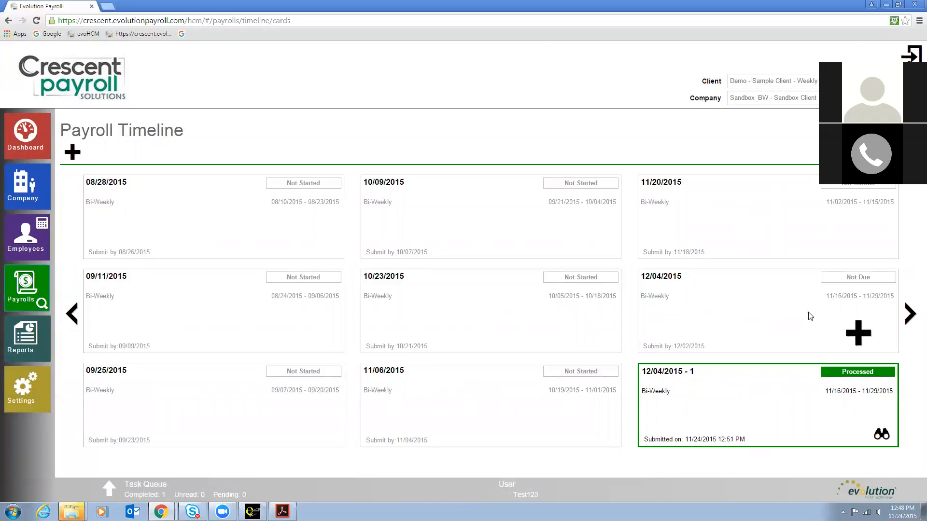
click(909, 313)
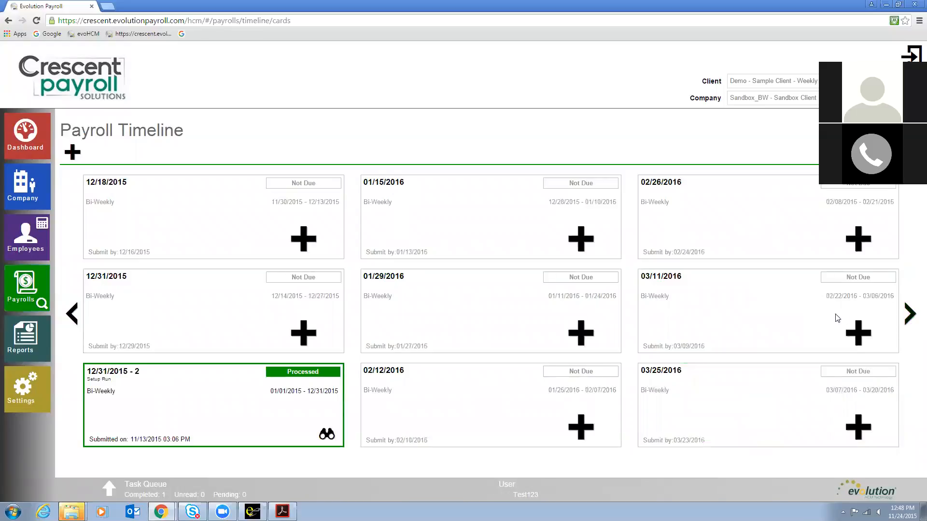
click(72, 315)
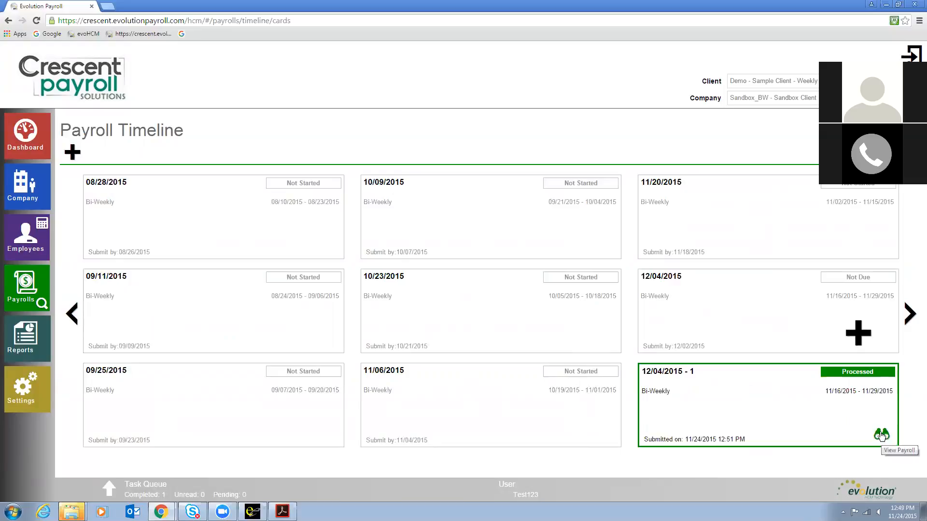
Step: Start the 12/18/2015 payroll from the next timeline page and create its checks with the default batch settings
click(908, 313)
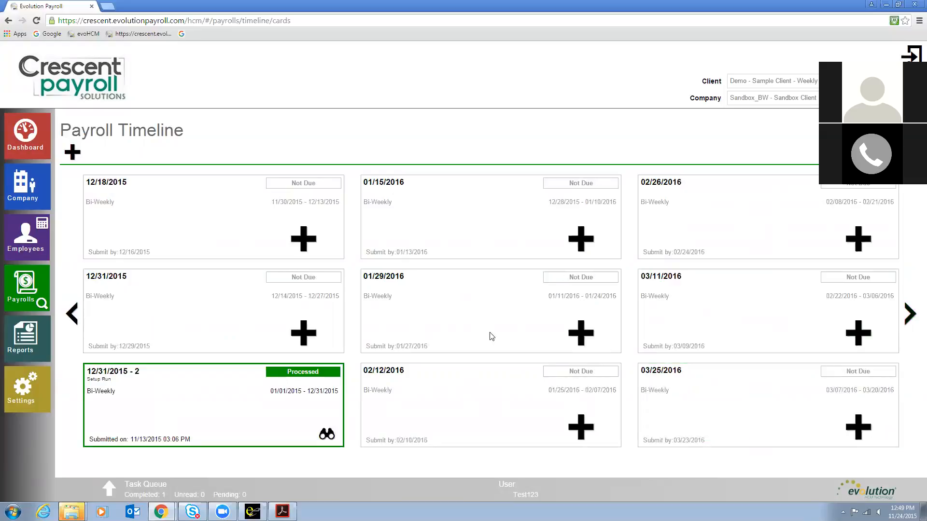
click(301, 238)
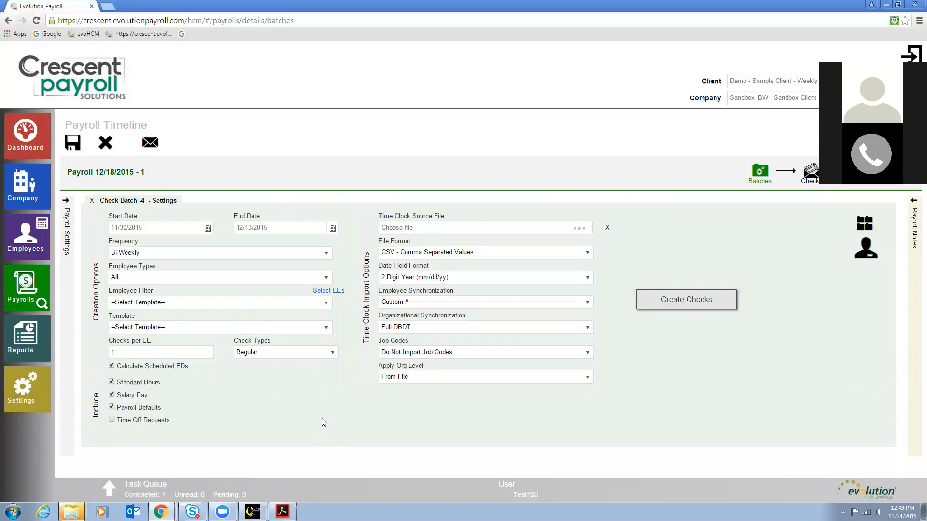
click(687, 299)
click(687, 300)
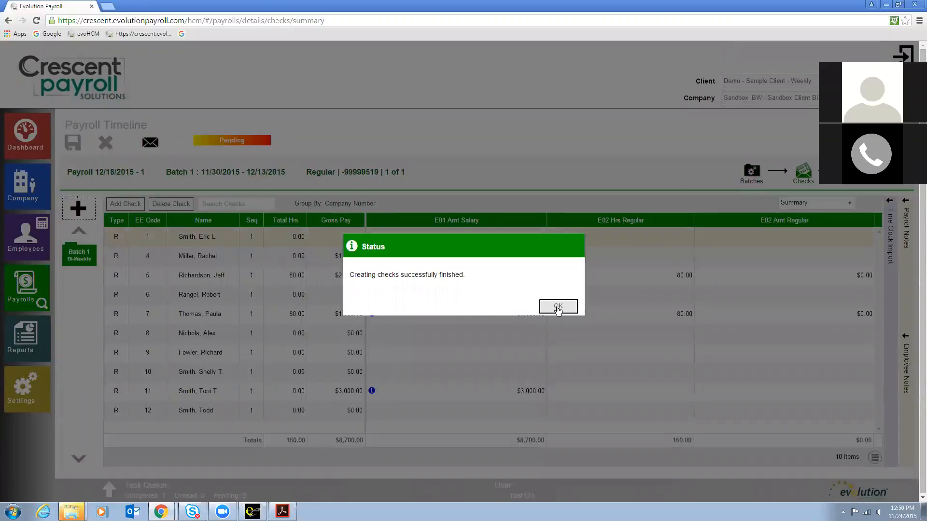
click(558, 308)
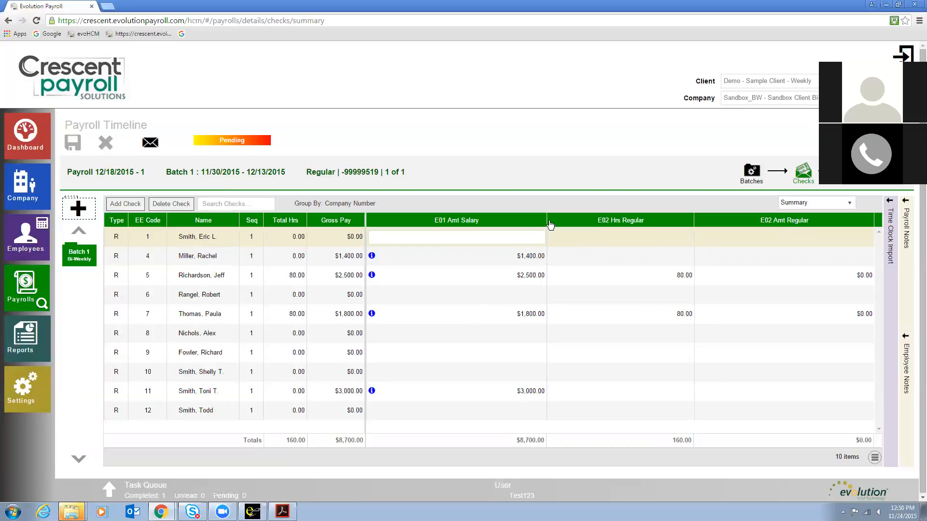
Step: Narrow the salary and hours columns, then add the E04 Amt Bonus and E09 Amt Commission columns to the check grid
drag(545, 219, 465, 237)
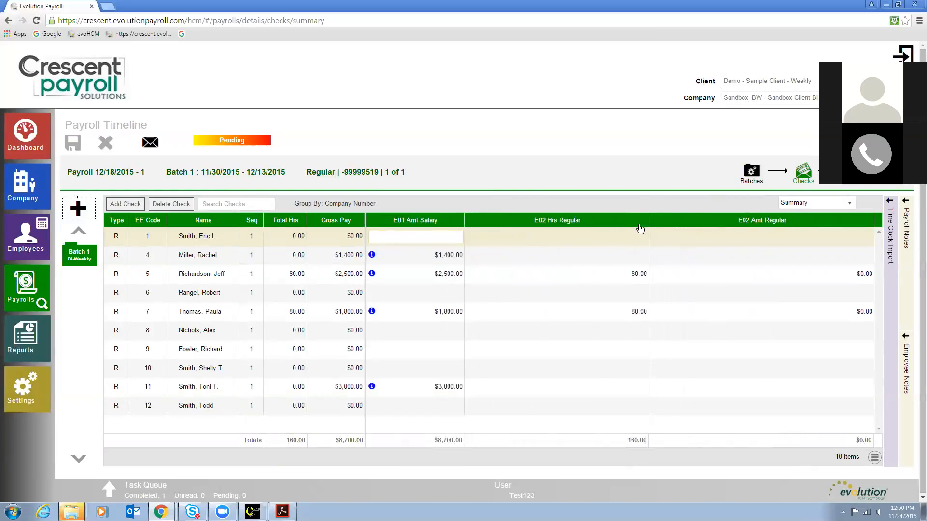
drag(647, 223, 513, 234)
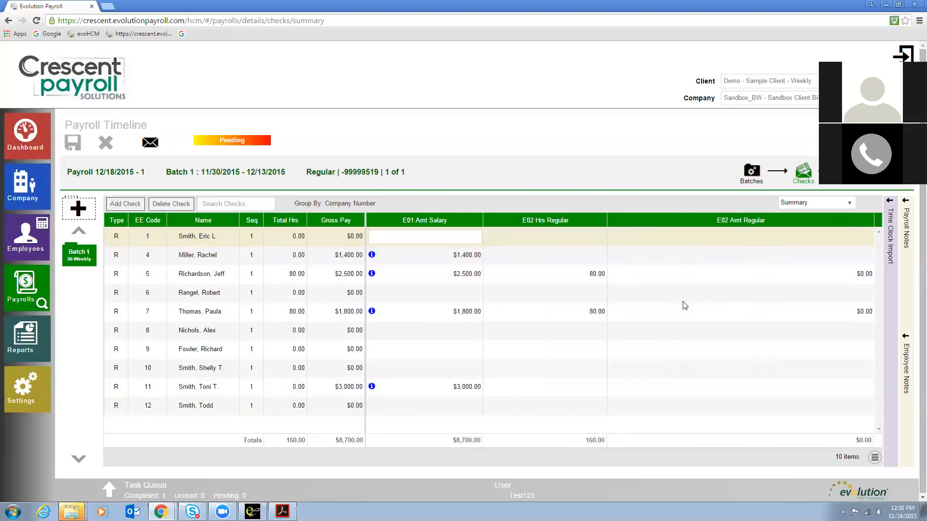
click(874, 459)
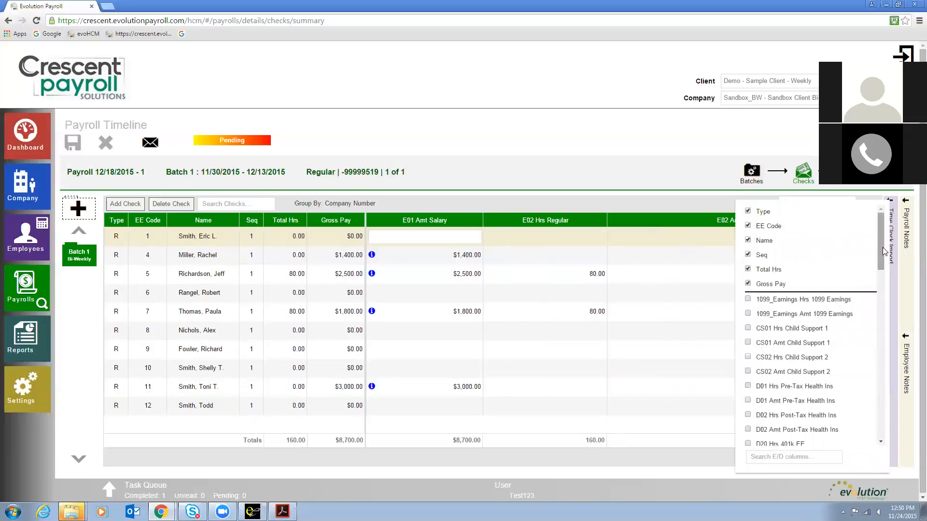
drag(882, 247, 864, 360)
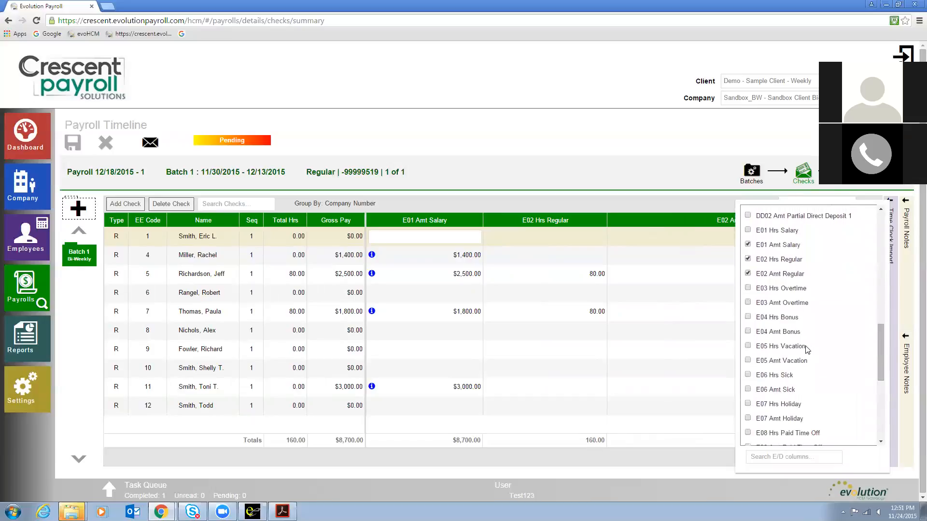
click(748, 332)
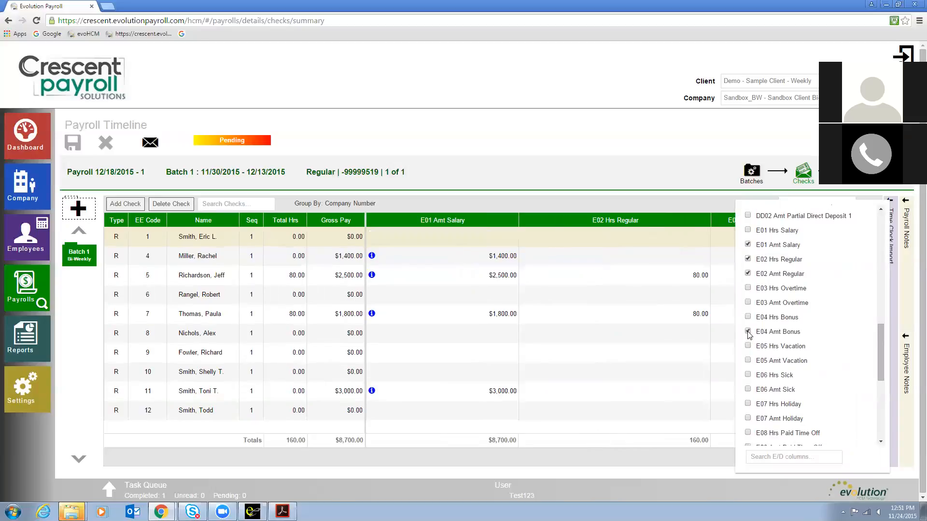
scroll(881, 349, down, 3)
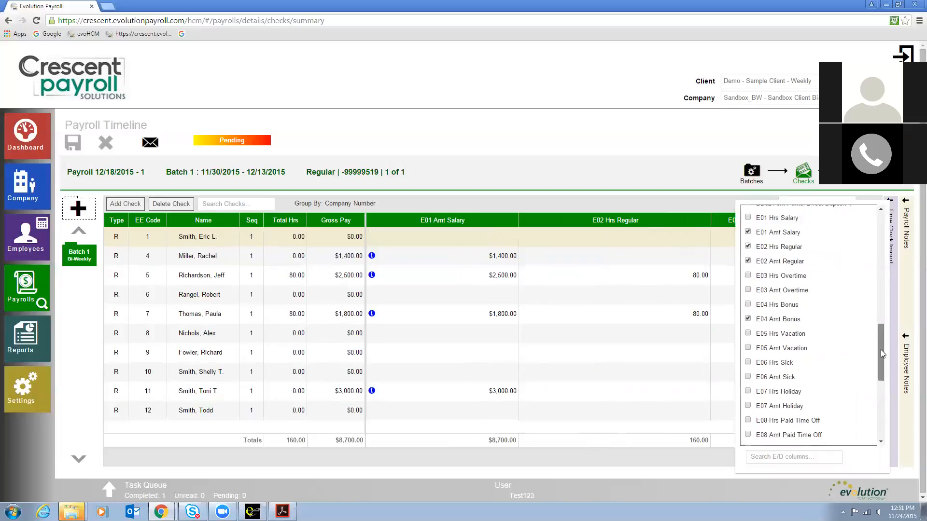
drag(876, 364, 874, 369)
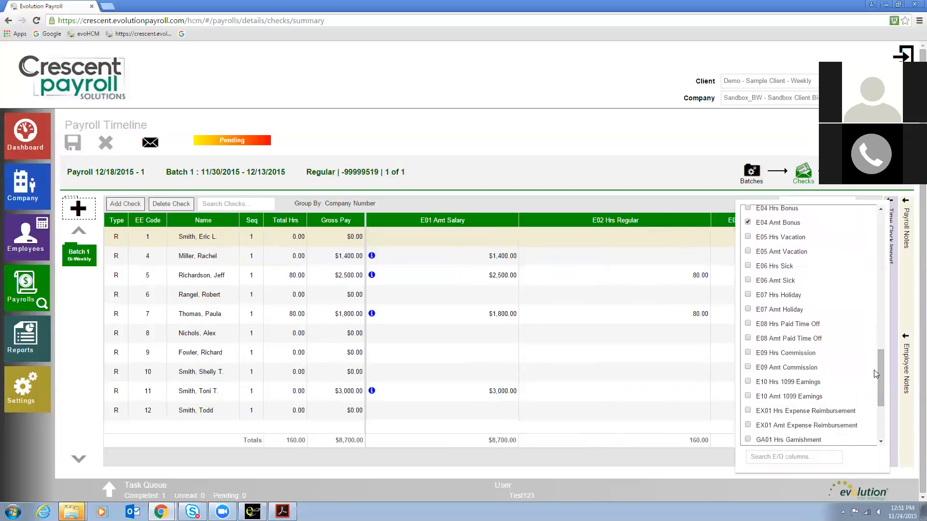
click(747, 368)
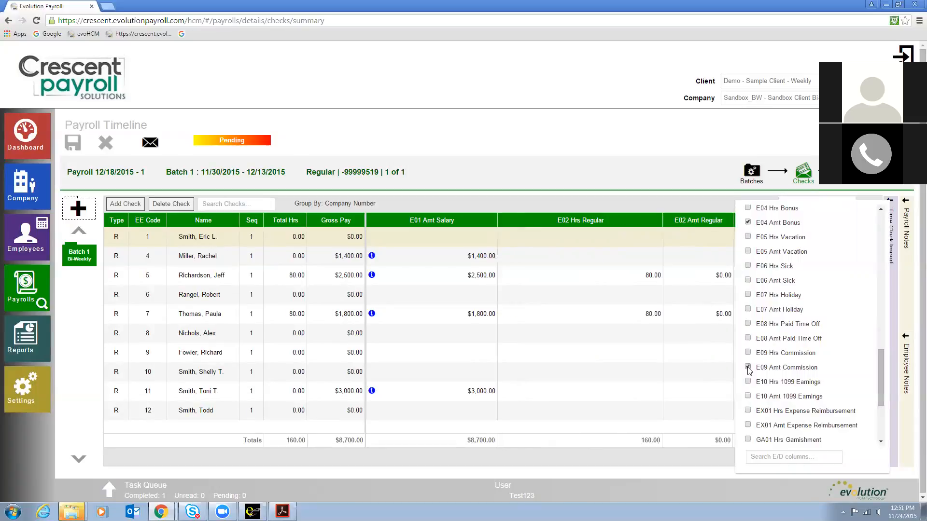
click(703, 465)
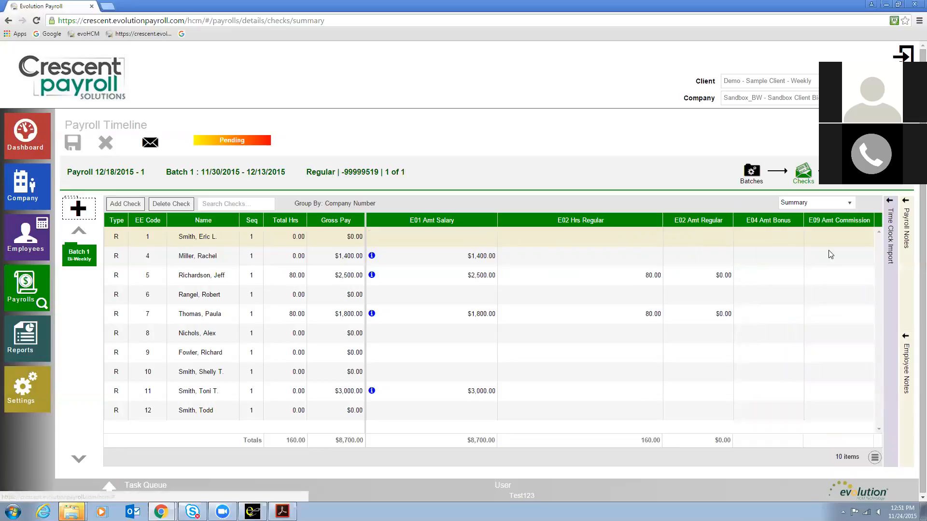
Step: Move the E09 Amt Commission column ahead of E04 Amt Bonus and resize the E02 Hrs Regular column
click(752, 253)
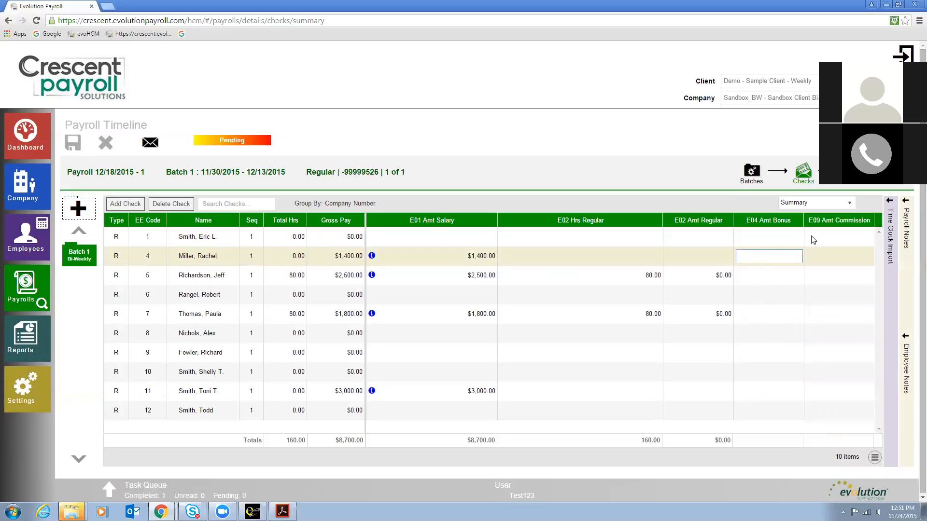
drag(834, 223, 752, 223)
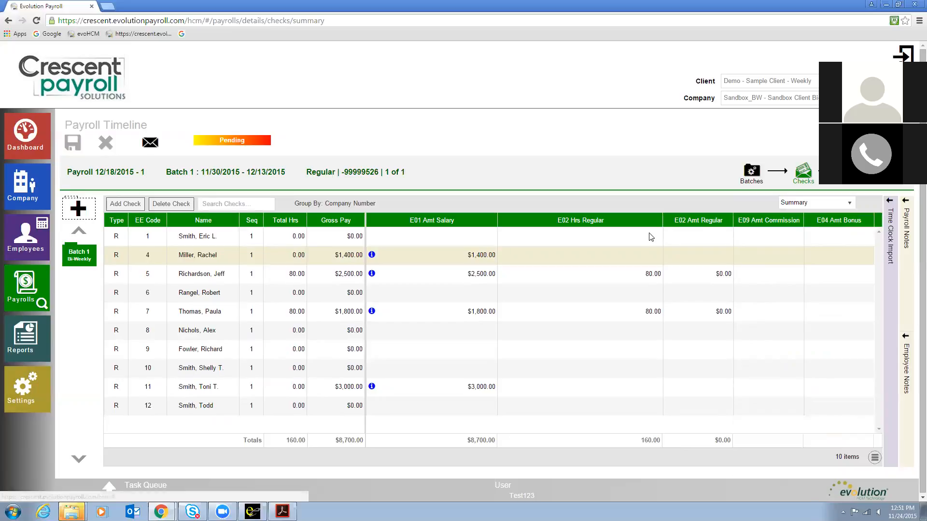
drag(663, 218, 567, 227)
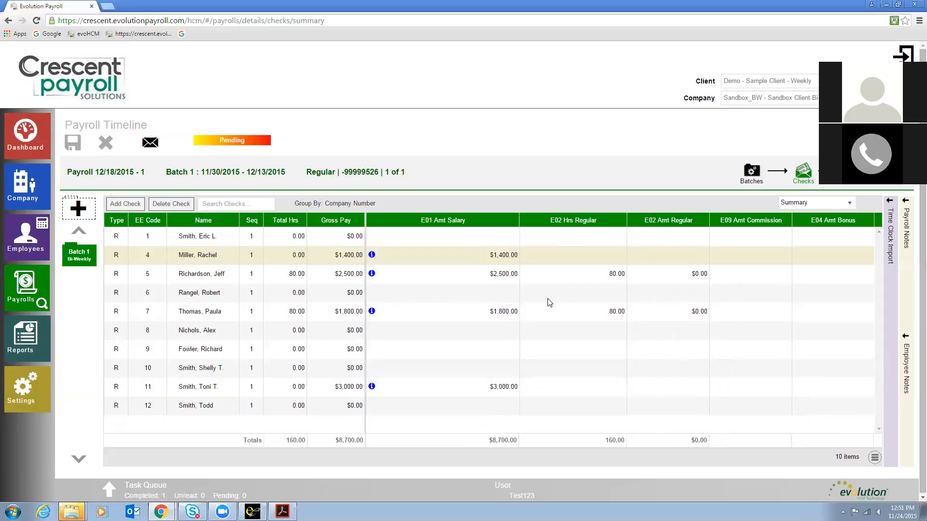
Step: Enter 72 regular hours on the check for employee code 1
click(564, 239)
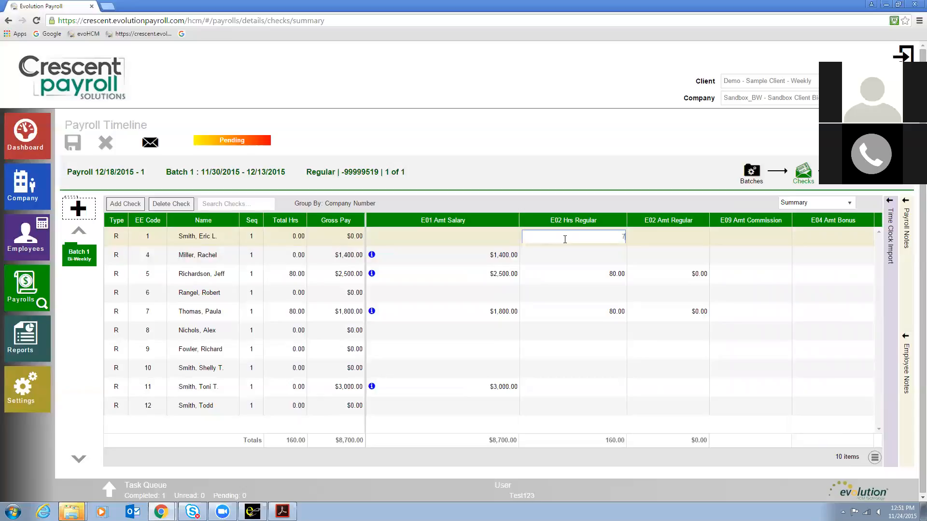
text(72)
key(Tab)
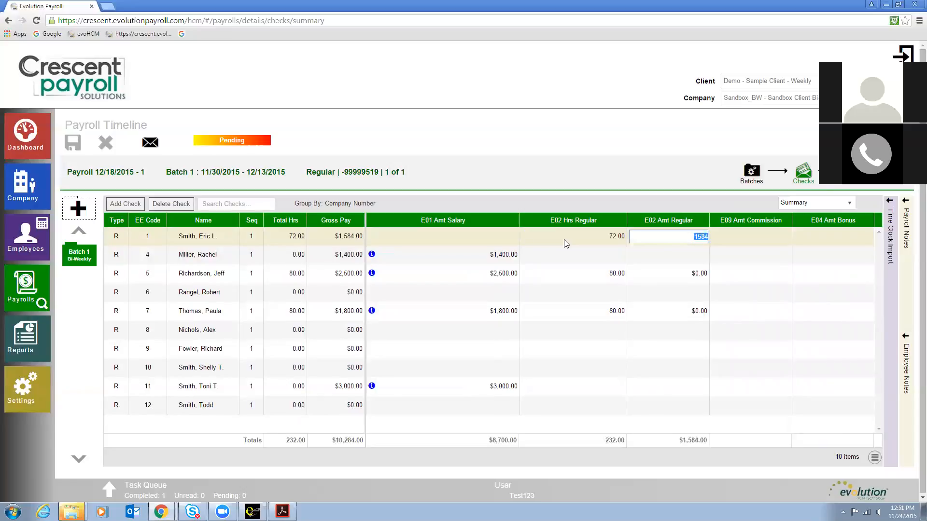
key(Return)
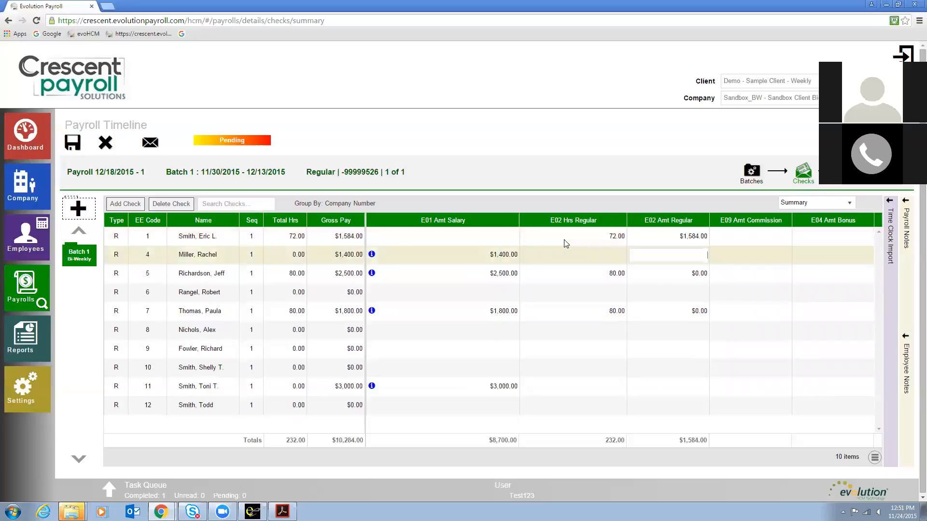
Step: Enter 75.5 regular hours and a 125 commission amount for employee code 6
key(shift+Tab)
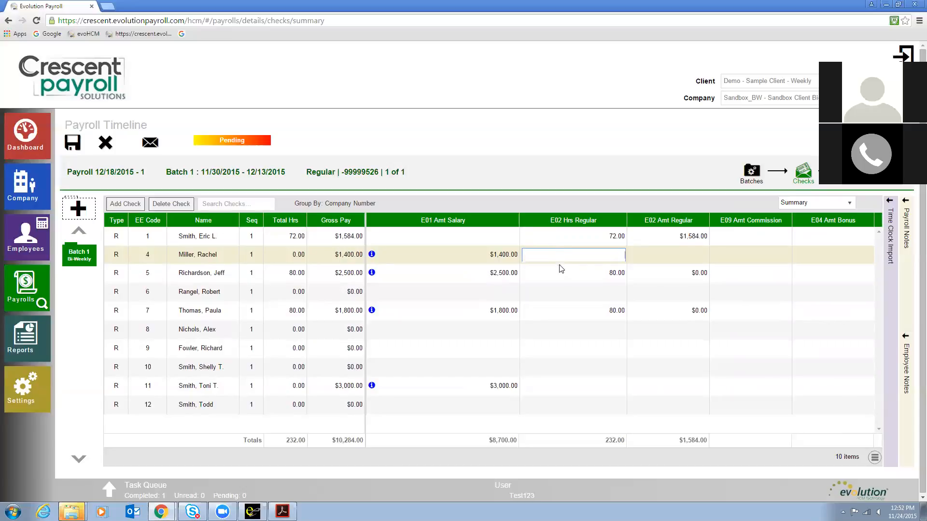
click(562, 293)
text(75.5)
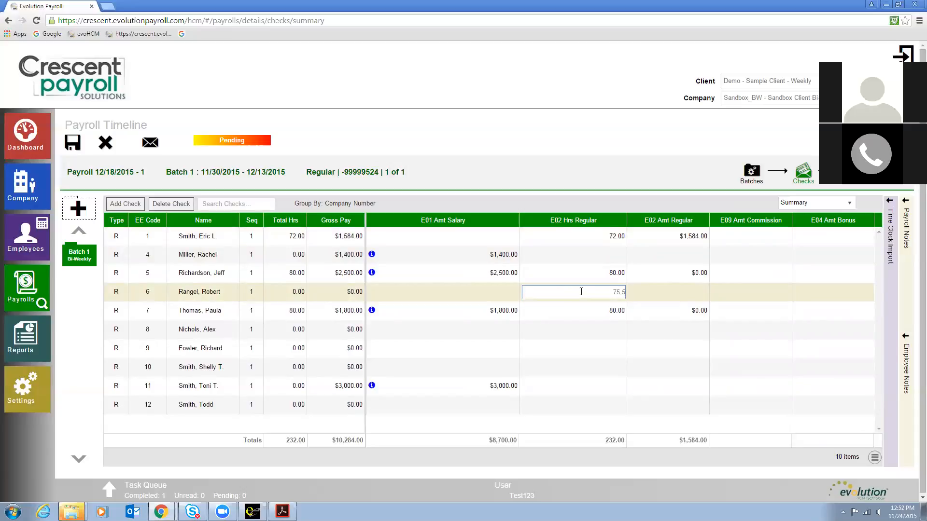
key(Tab)
key(Tab)
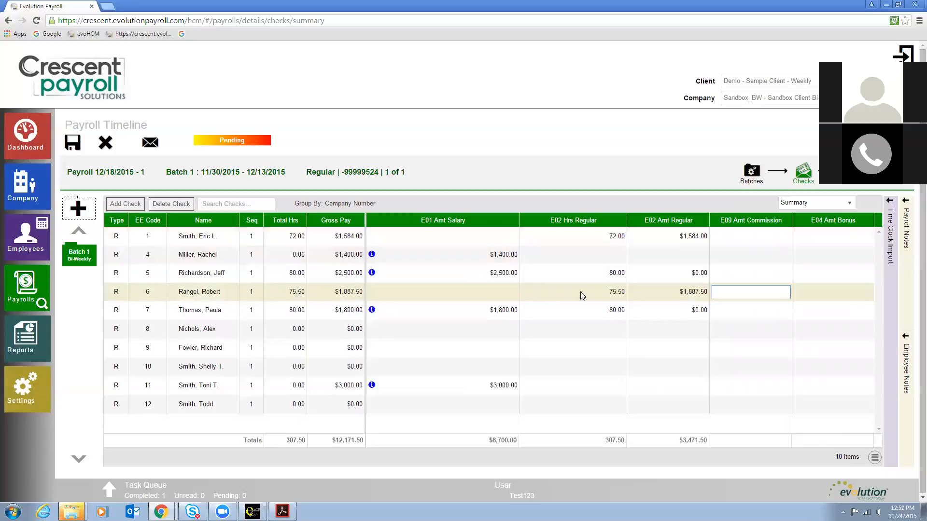
text(125)
key(Return)
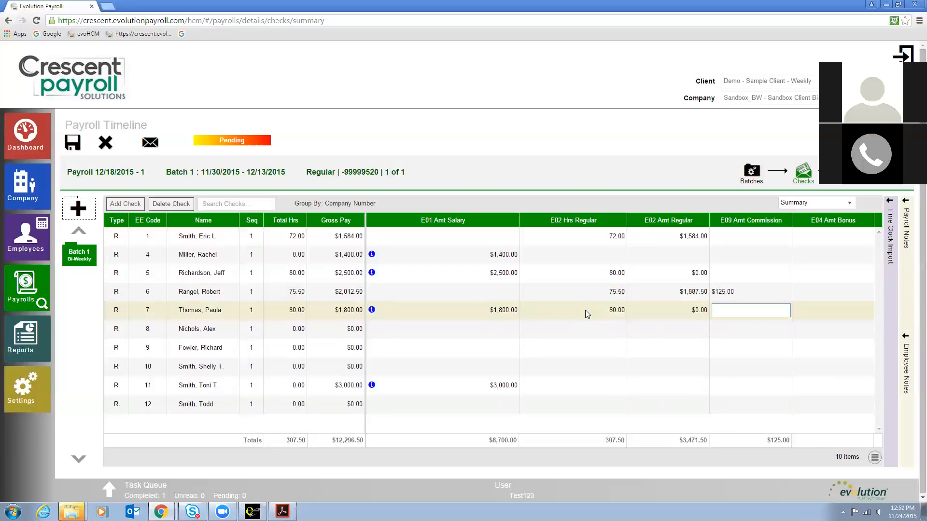
Step: Enter regular hours of 56, 71.5 and 80 for employee codes 8, 9 and 10
click(582, 334)
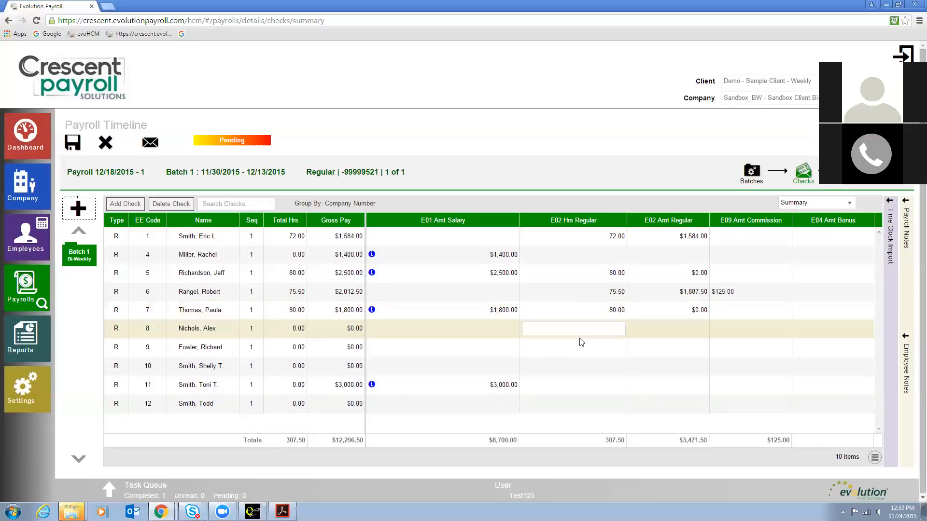
text(56)
click(581, 342)
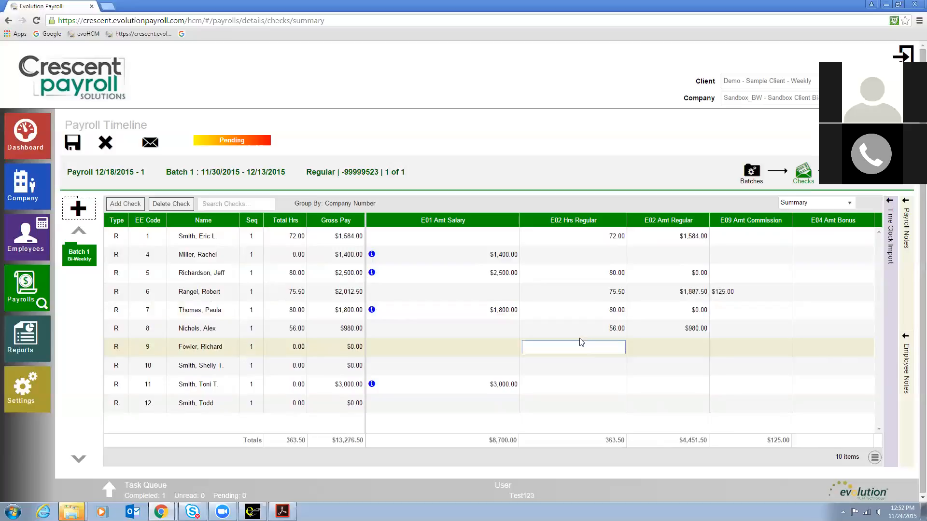
text(71.5)
key(Return)
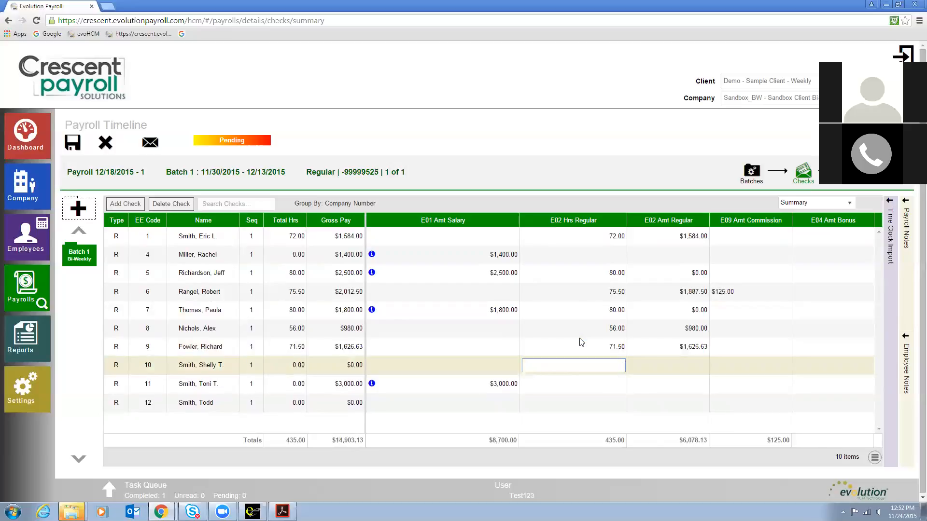
text(80)
key(Tab)
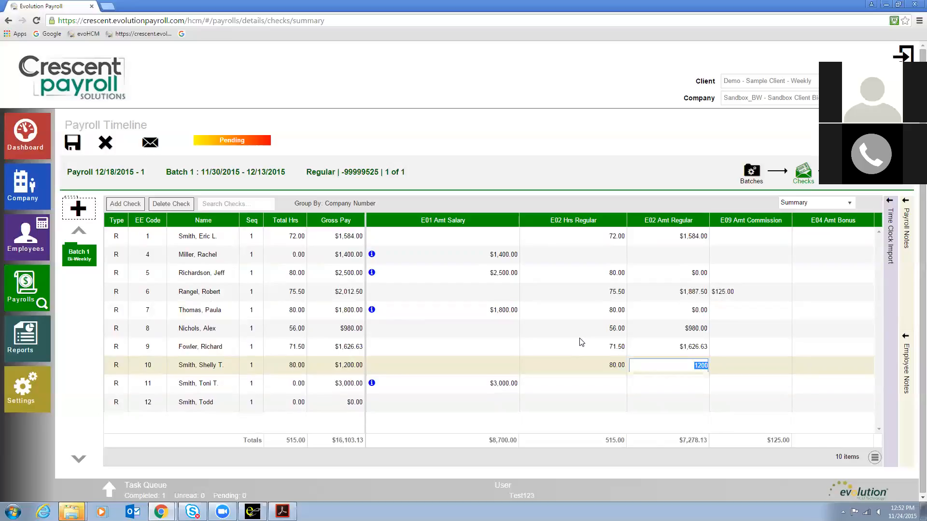
Step: Add the E03 Hrs Overtime column to the check grid
click(875, 458)
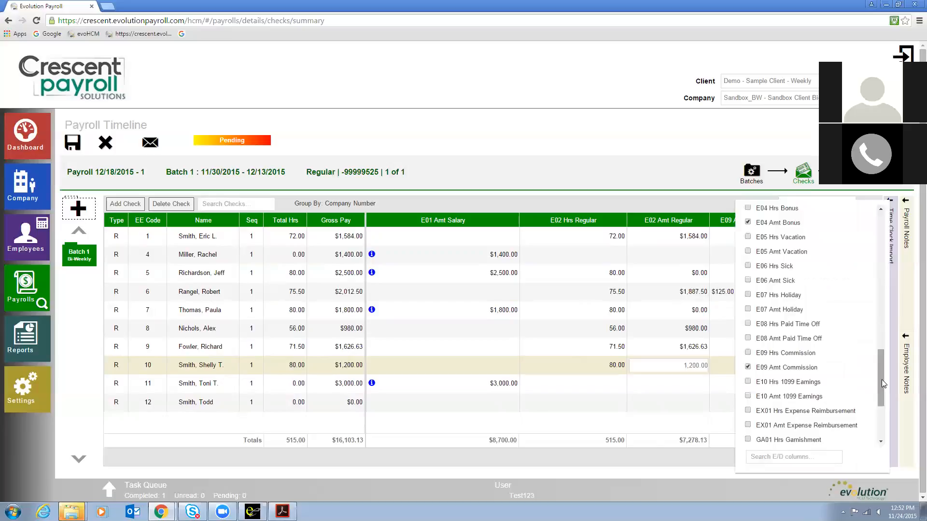
drag(881, 378, 882, 346)
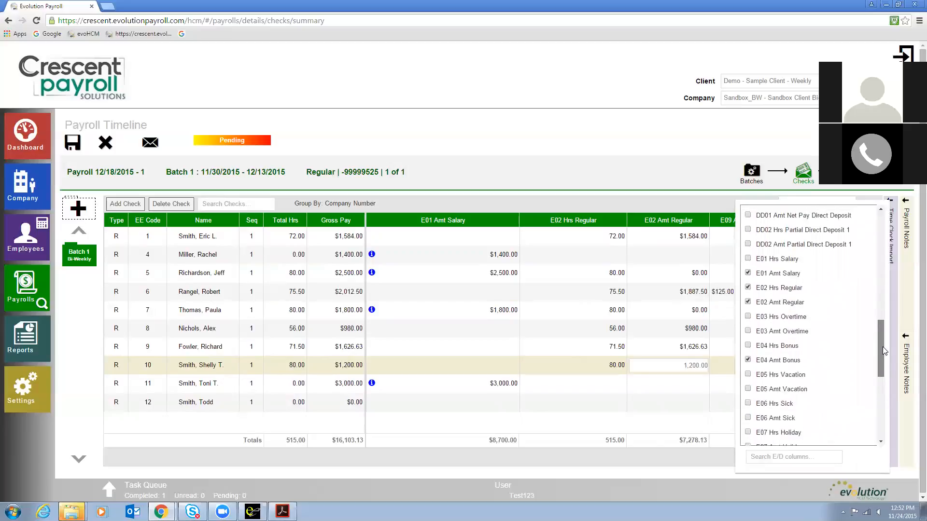
click(748, 317)
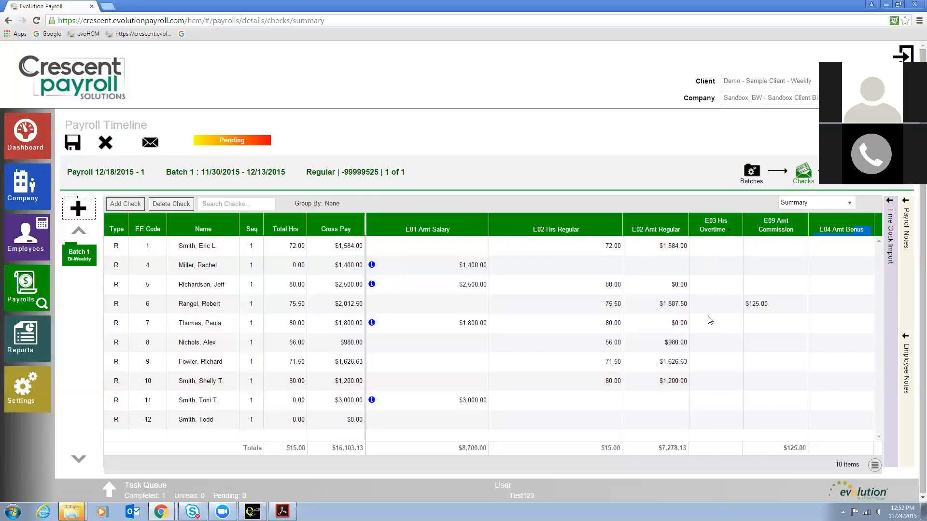
Step: Enter 2.5 overtime hours for employee code 10
click(715, 382)
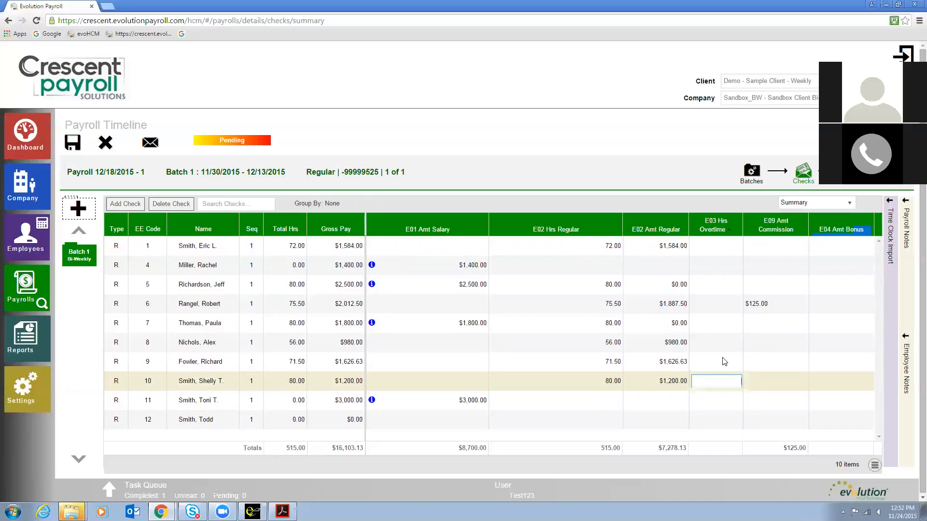
text(2.5)
key(Return)
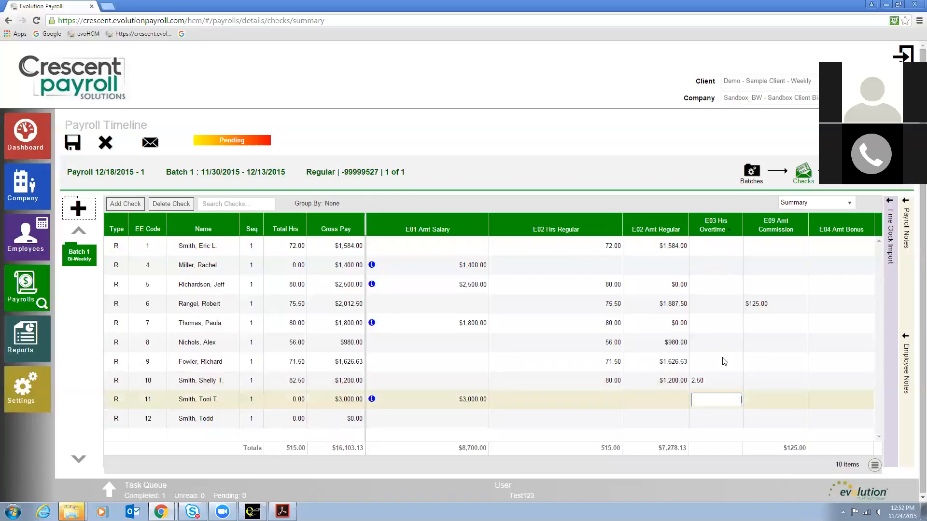
Step: Enter 65.82 regular hours for employee code 12
key(shift+Tab)
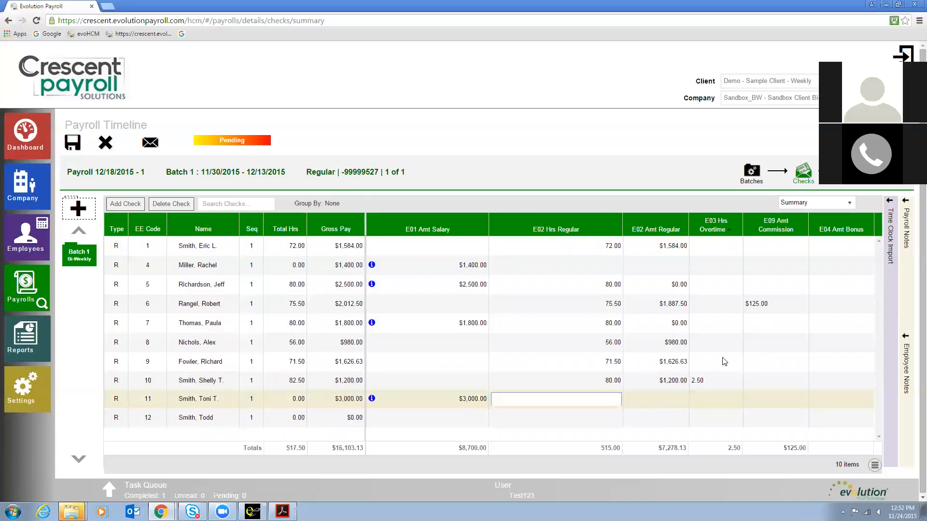
key(Return)
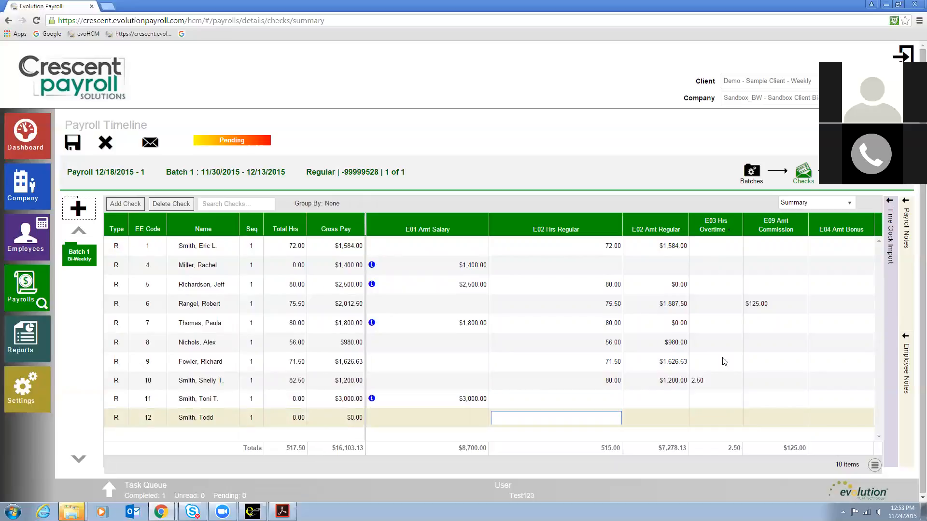
text(65.82)
key(Tab)
key(Tab)
key(Tab)
key(Tab)
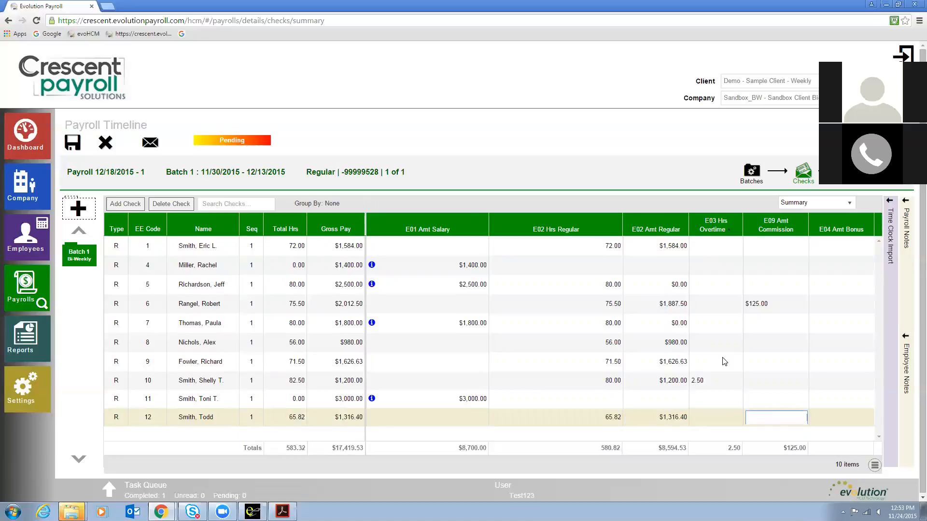
Step: Enter a 50.00 bonus for employee code 12 and save the payroll
text(50.00)
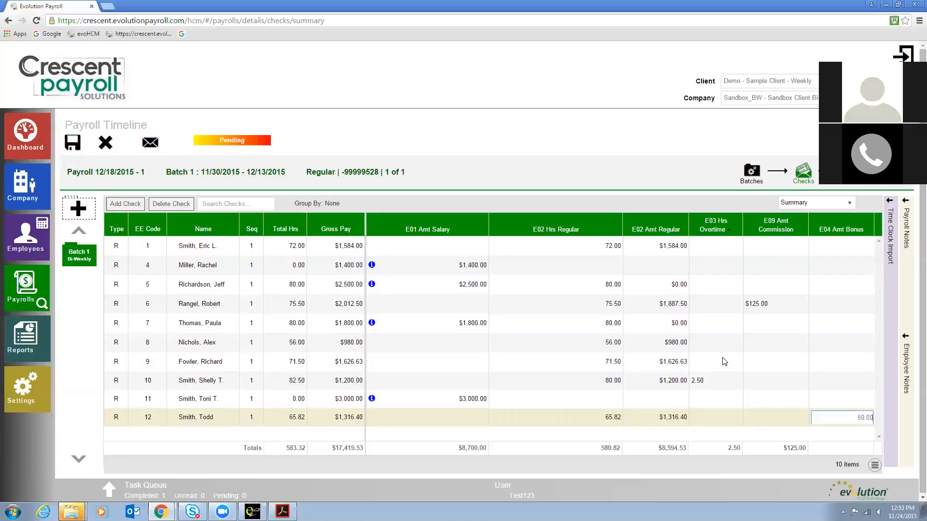
key(Return)
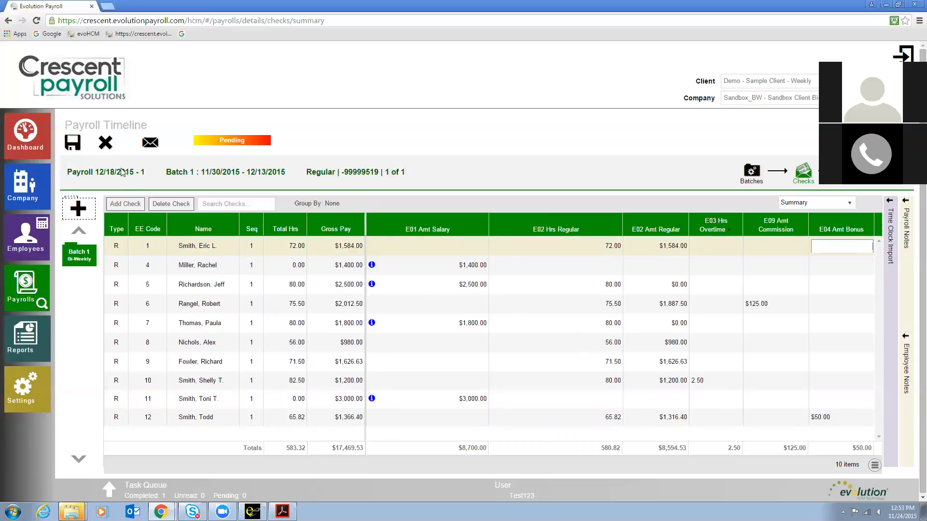
click(73, 144)
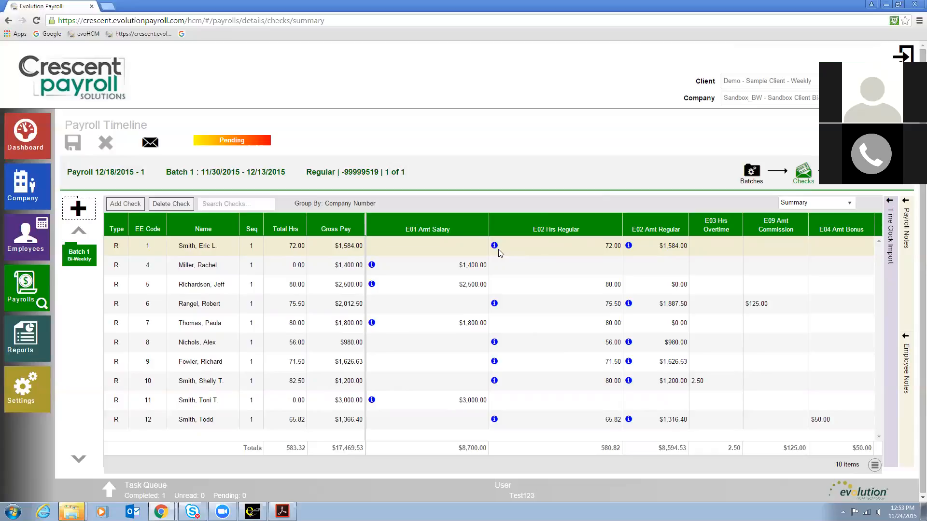
Step: Switch the check grid to the Summary Detail view
mouse_move(494, 247)
click(811, 205)
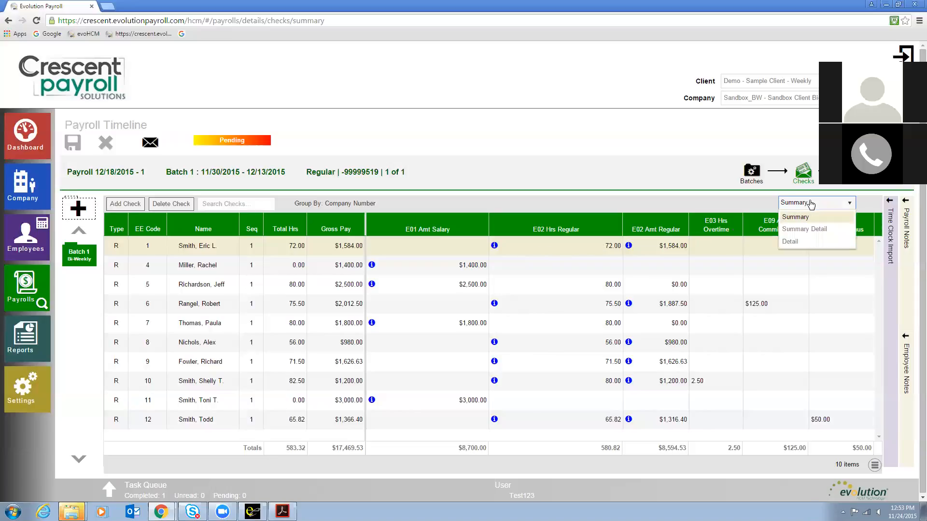
click(823, 232)
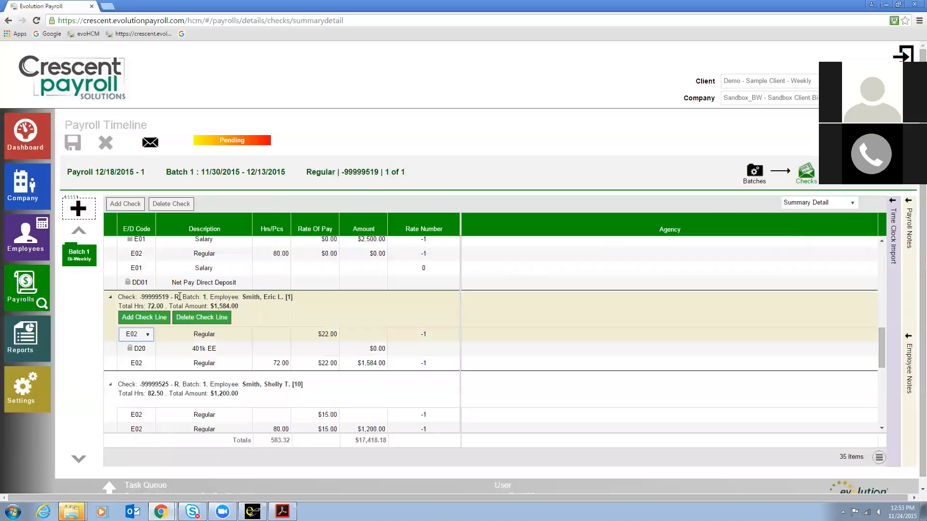
scroll(182, 303, up, 3)
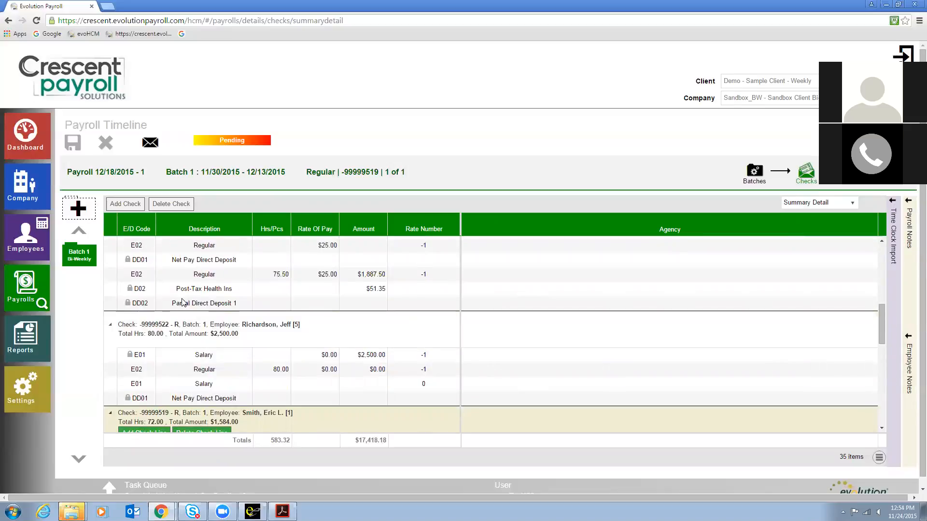
scroll(183, 303, down, 2)
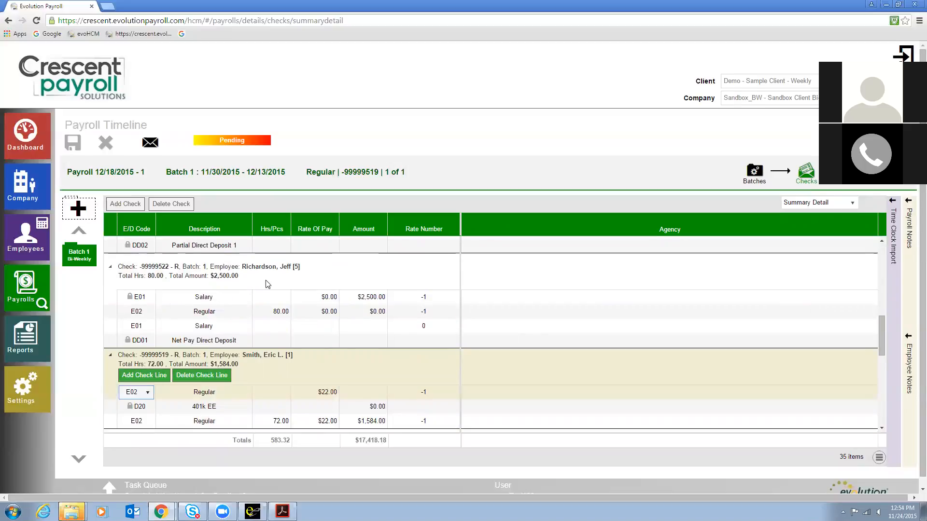
Step: Add an E09 Commission check line of 250.00 to employee code 5's check
click(305, 264)
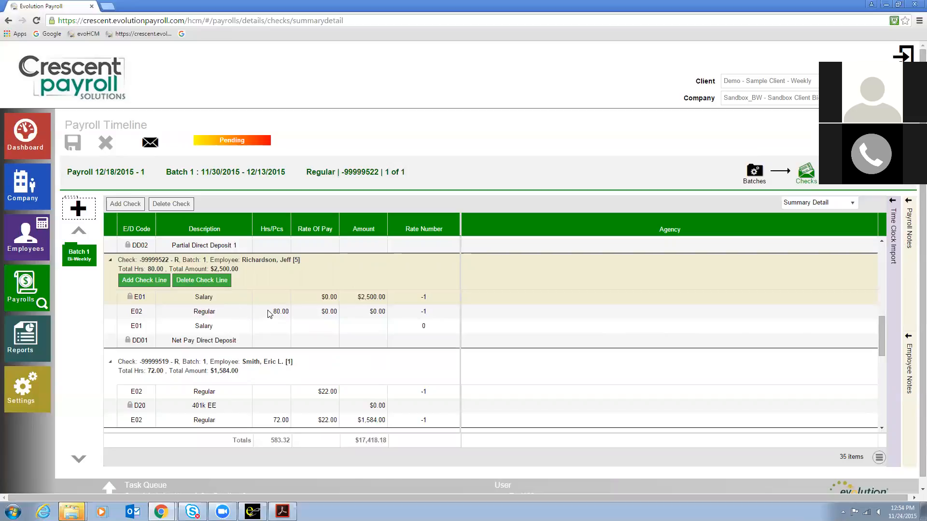
click(225, 330)
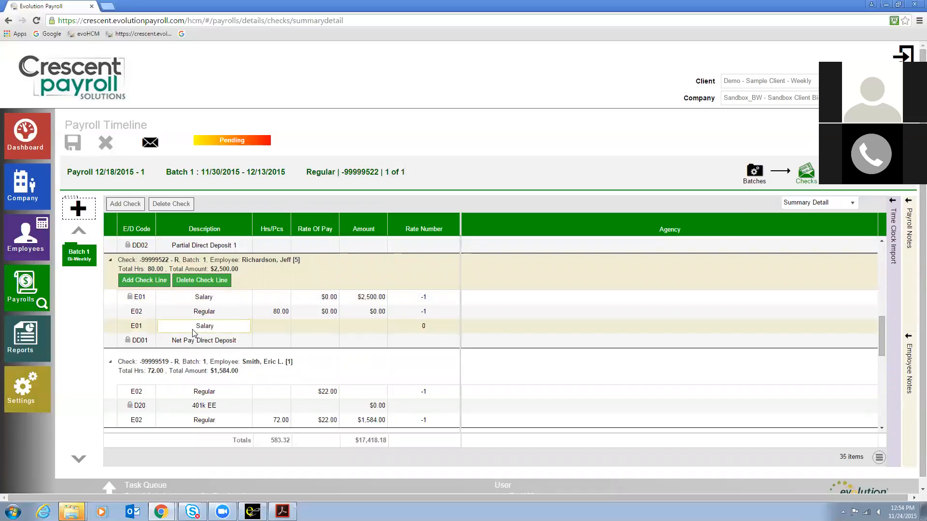
click(135, 281)
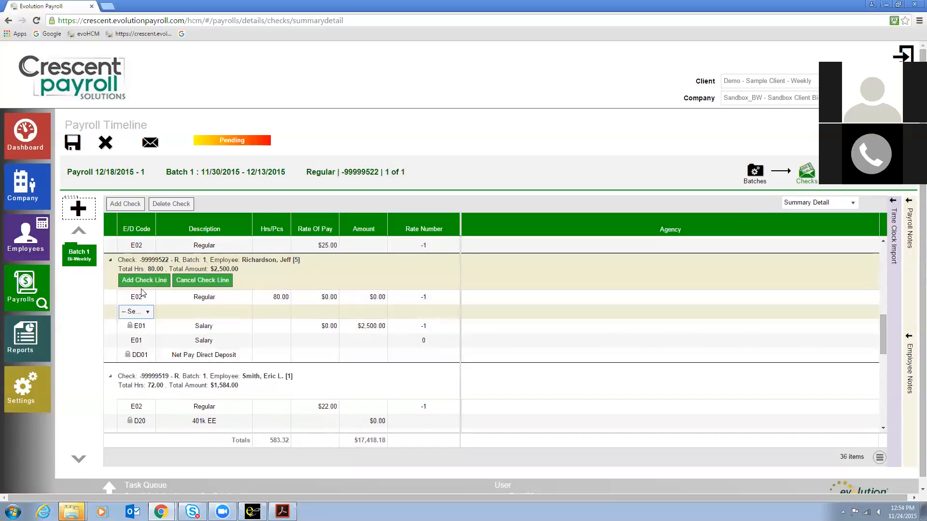
click(148, 312)
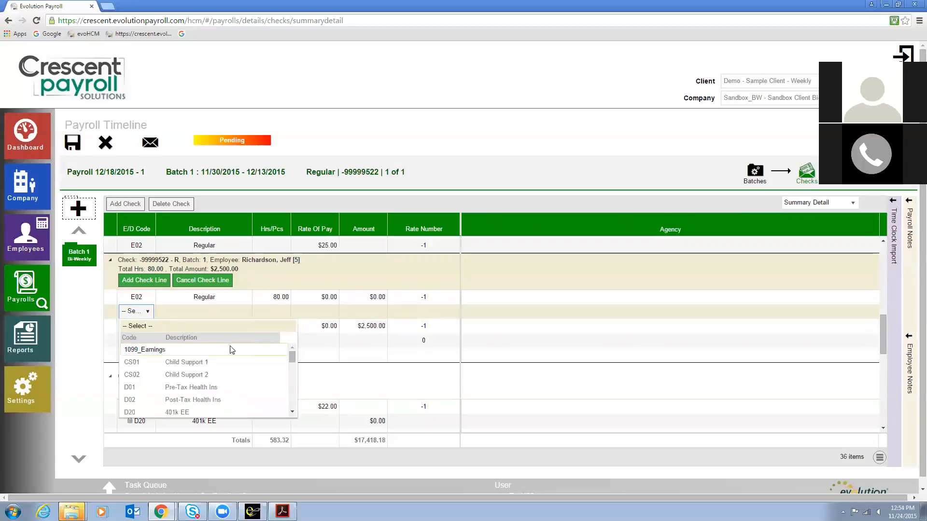
drag(293, 356, 294, 392)
click(219, 392)
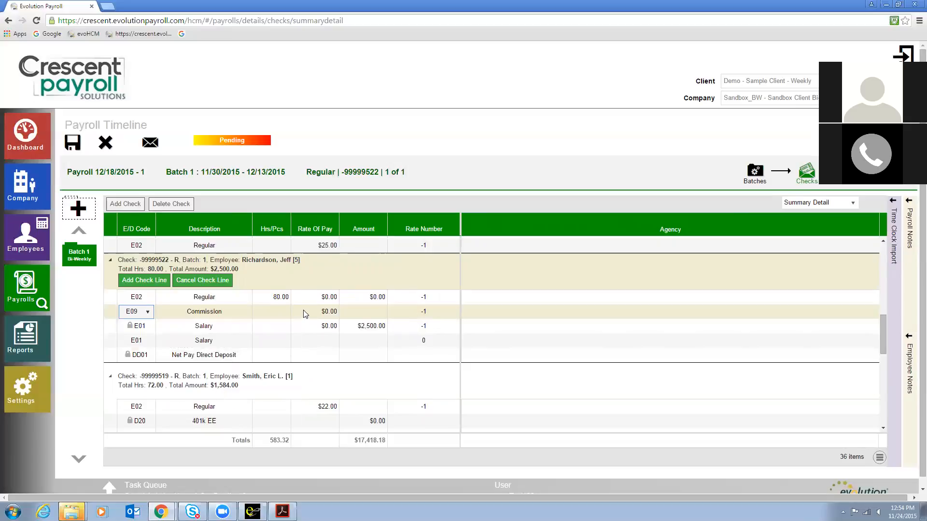
click(371, 312)
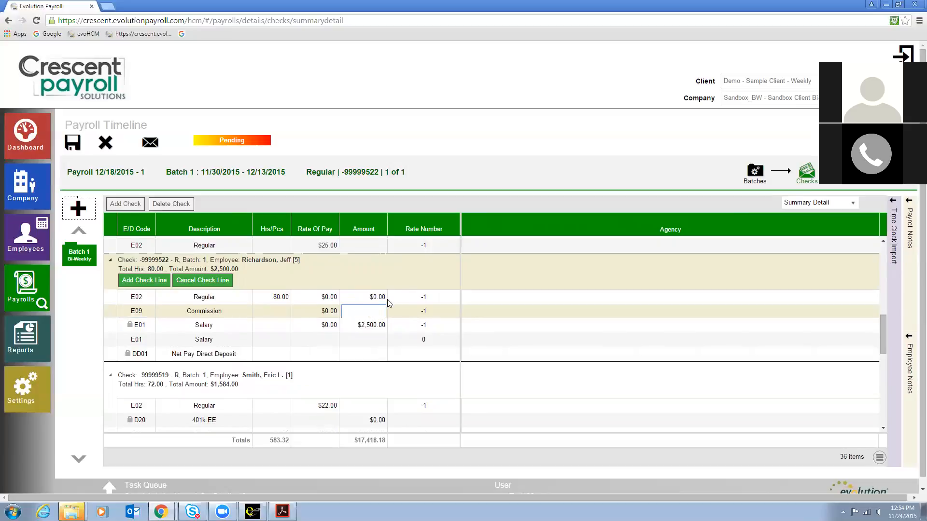
text(250.00)
key(Return)
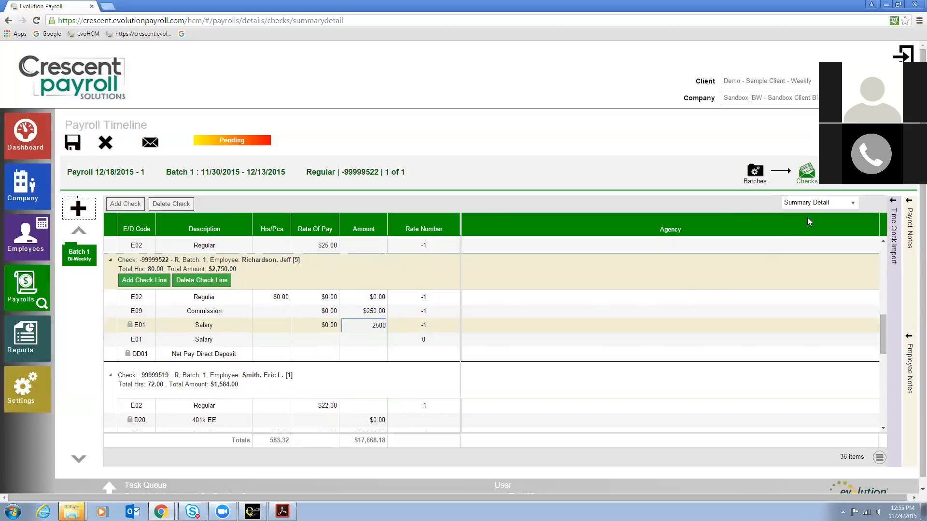
Step: Review employee code 5's check lines in the Detail view, then return to the Summary view
click(815, 204)
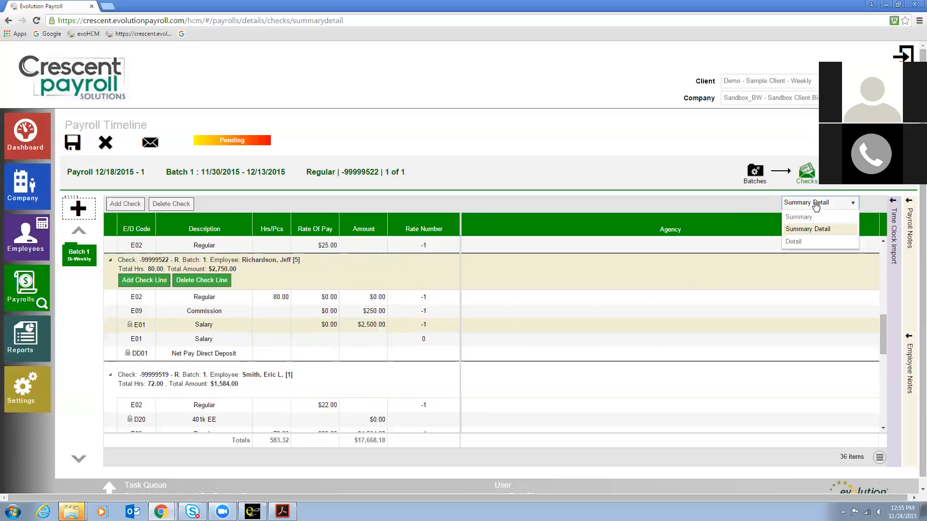
click(813, 241)
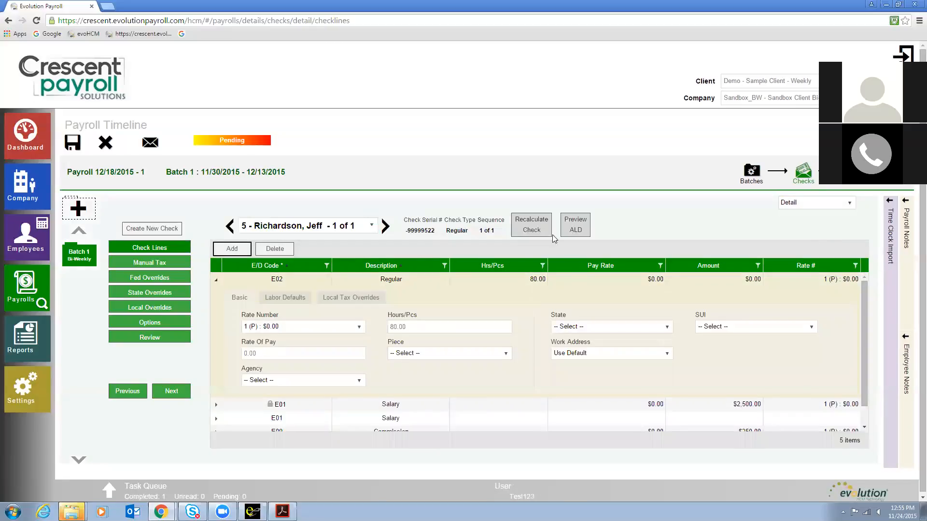
click(217, 279)
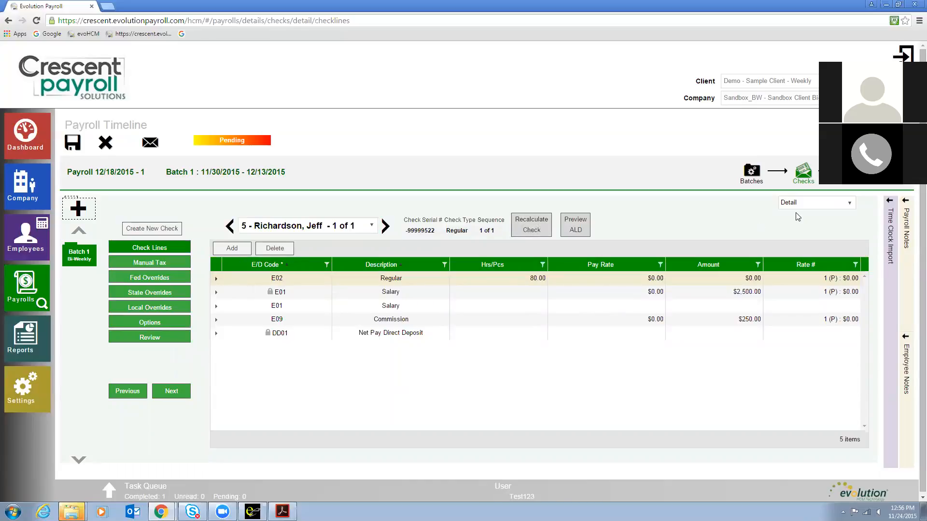
click(808, 211)
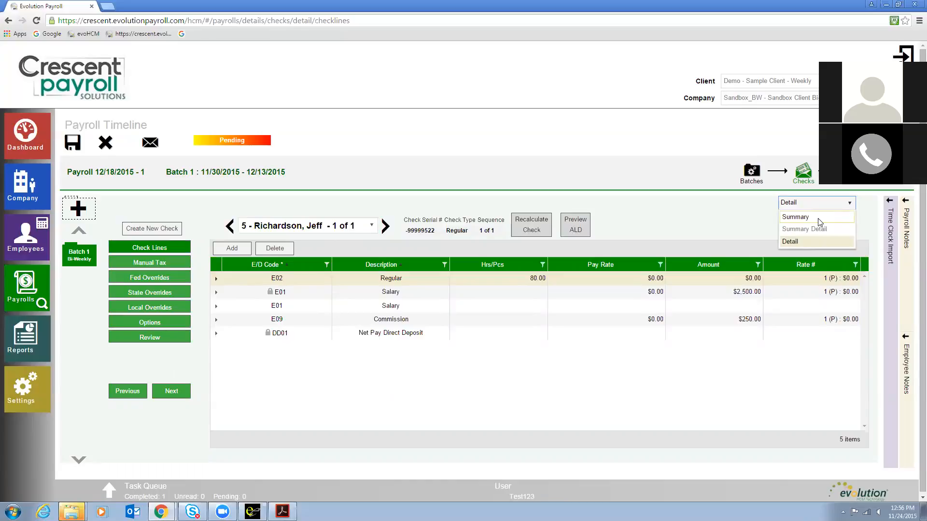
click(819, 218)
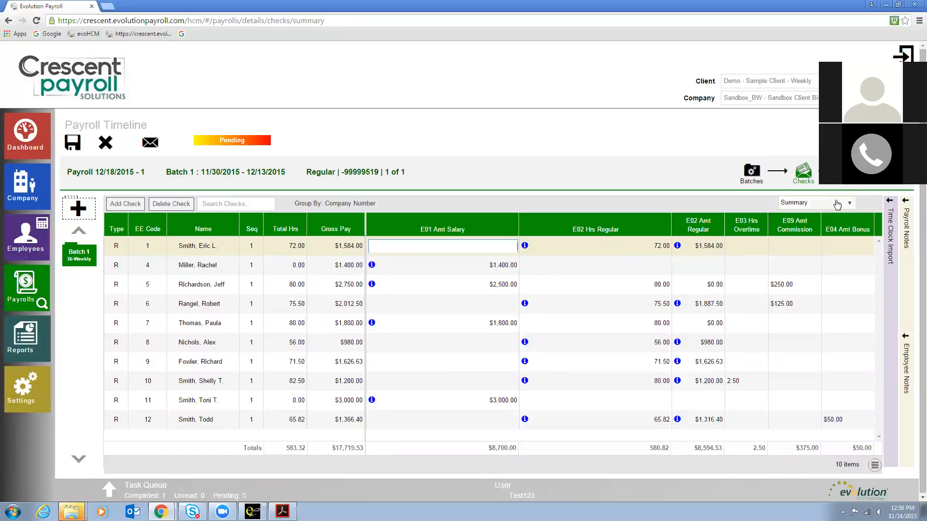
Step: Proceed to the payroll review and calculate the payroll
click(853, 173)
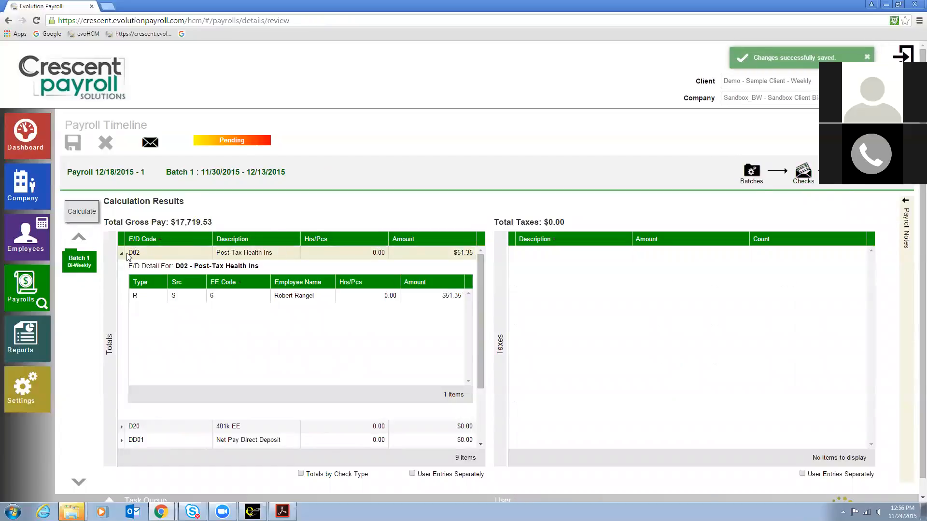
click(121, 253)
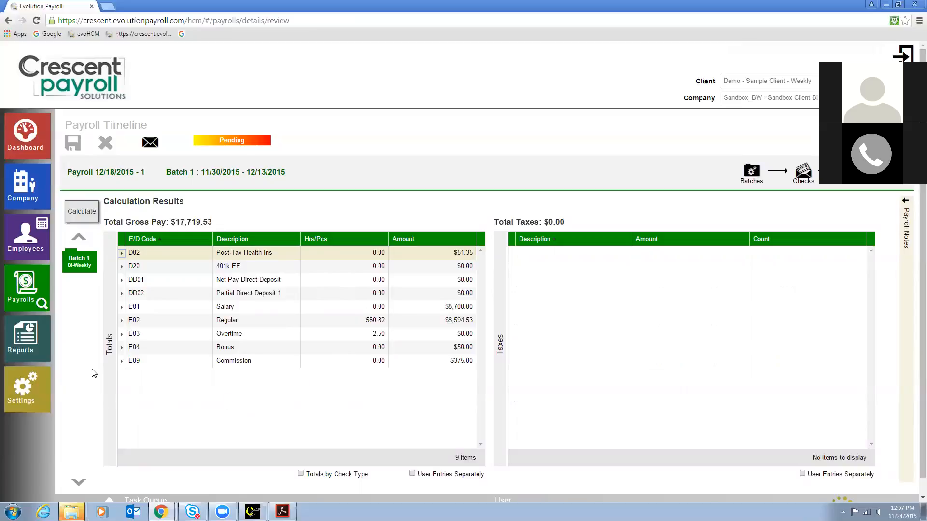
click(80, 211)
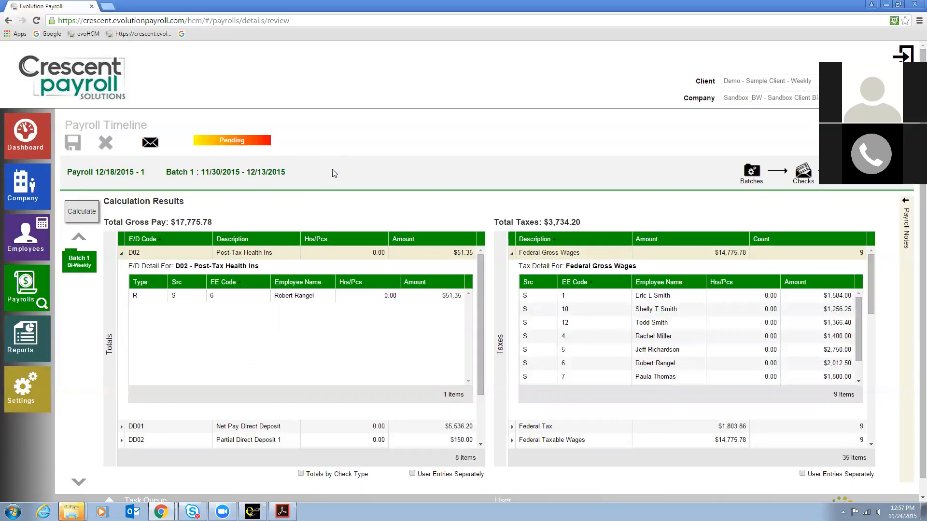
click(122, 253)
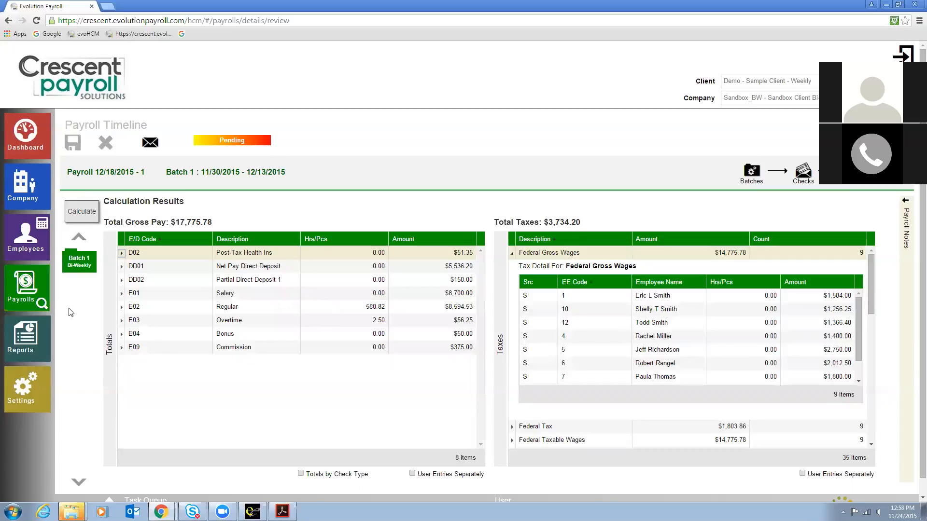
Step: Open the defined reports and set the Payroll Register starting date to 12/18/2015
click(23, 347)
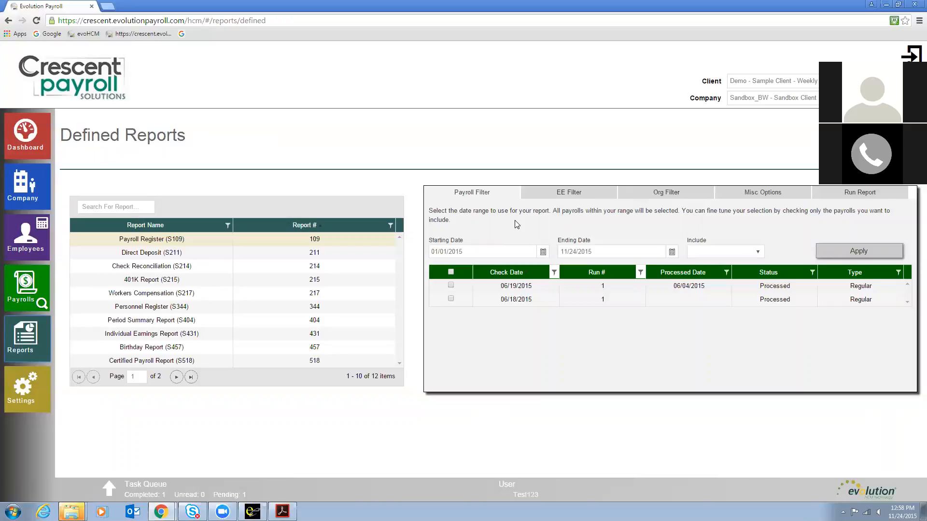
click(543, 253)
click(530, 269)
click(529, 269)
click(529, 269)
click(530, 268)
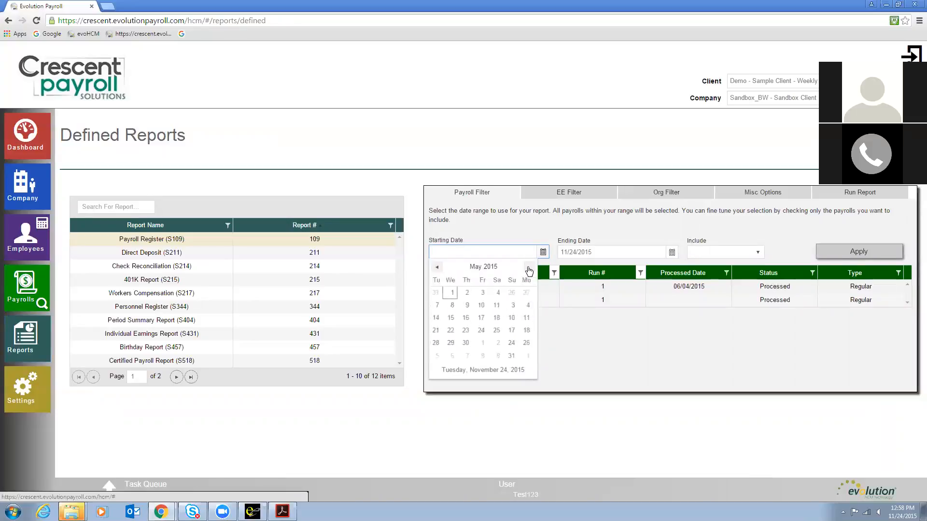
click(529, 269)
click(529, 269)
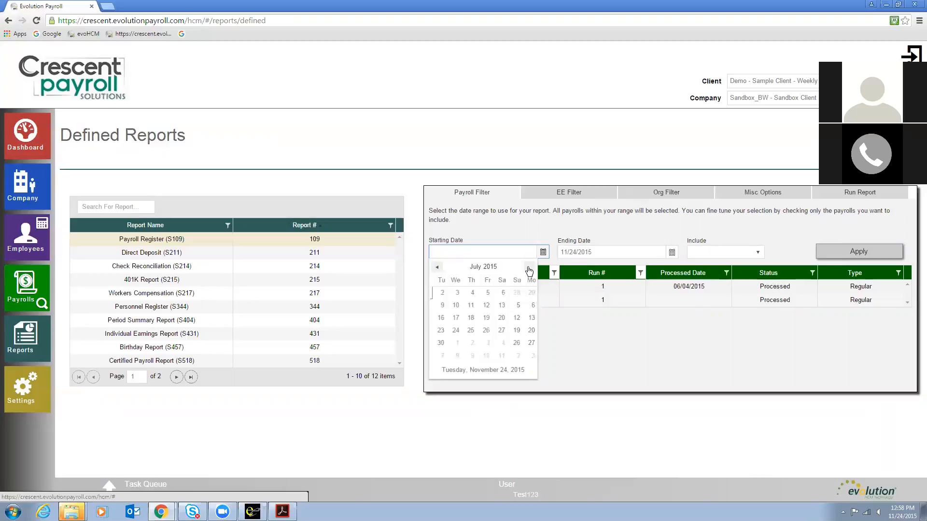
click(530, 269)
click(530, 269)
click(530, 268)
click(530, 268)
click(530, 269)
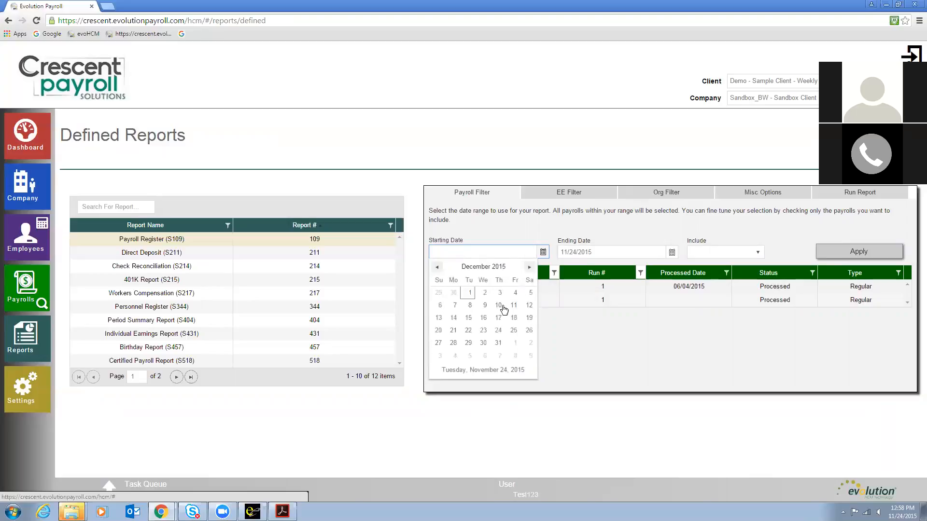
click(514, 319)
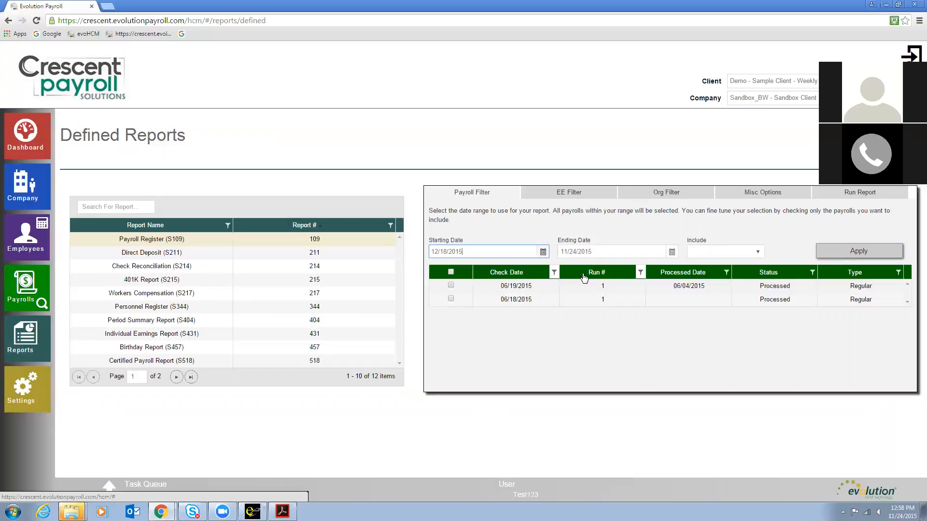
Step: Set the report's ending date to 12/18/2015 and include All Payrolls
click(672, 252)
click(660, 268)
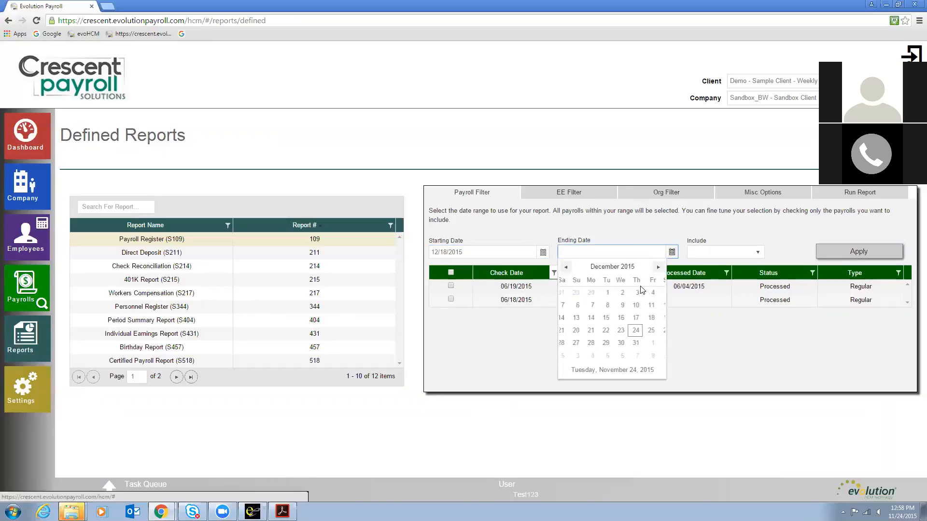
click(644, 318)
click(711, 252)
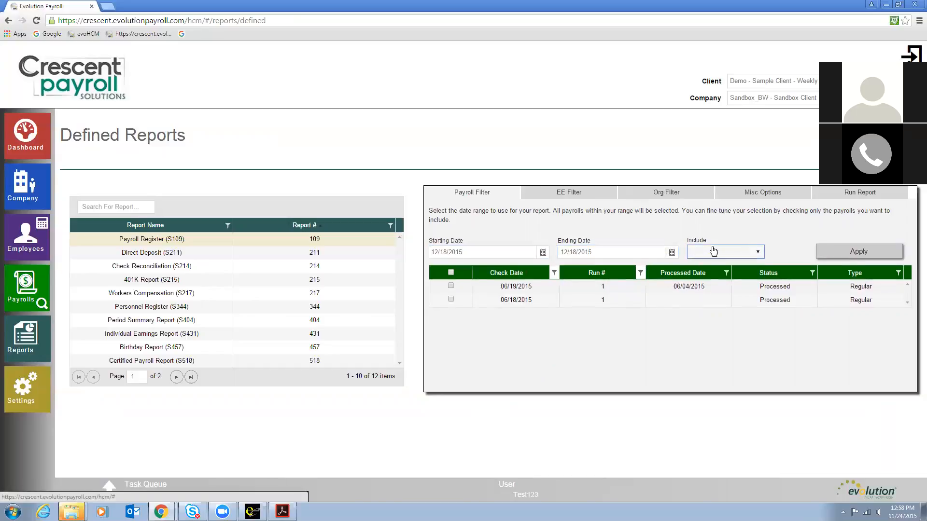
click(712, 264)
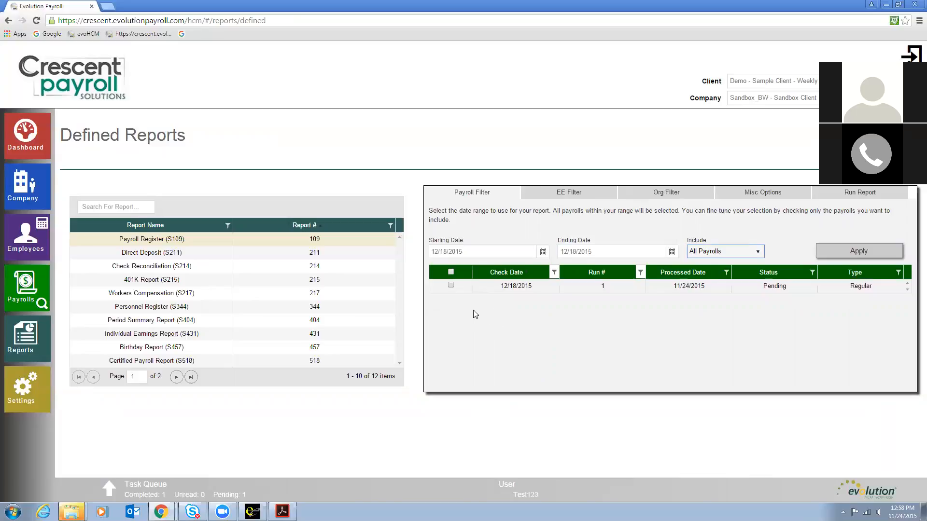
Step: Select the 12/18/2015 payroll and look through the EE Filter and Org Filter options
click(451, 286)
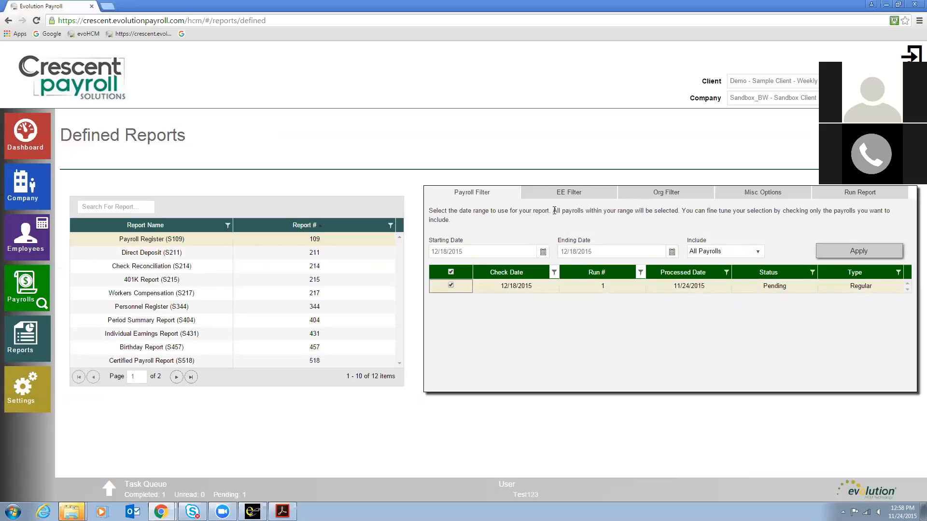
click(574, 196)
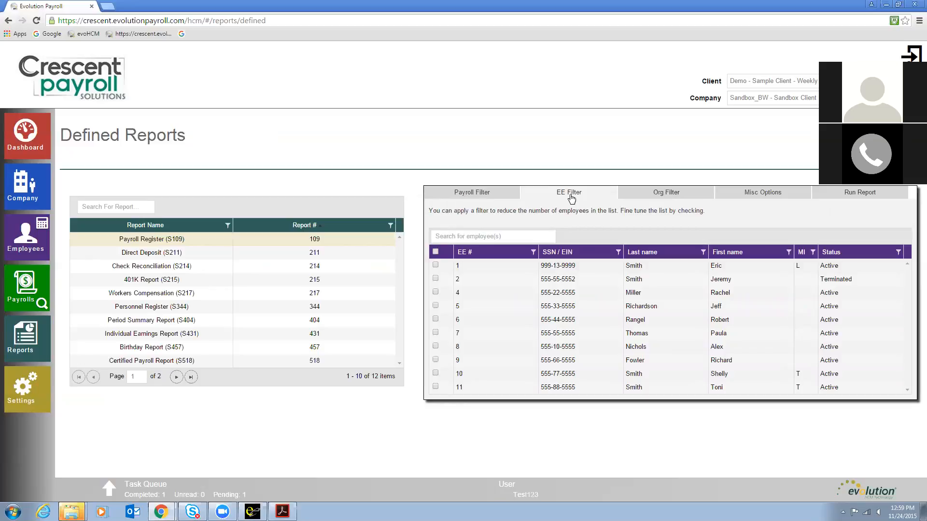
click(649, 197)
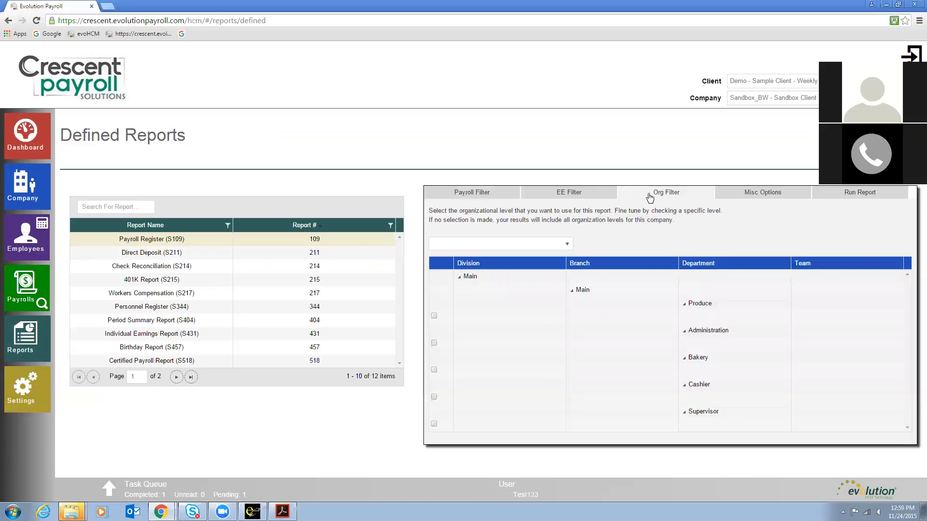
Step: Set the report's detail sort to Employee Last Name in the miscellaneous options
click(774, 193)
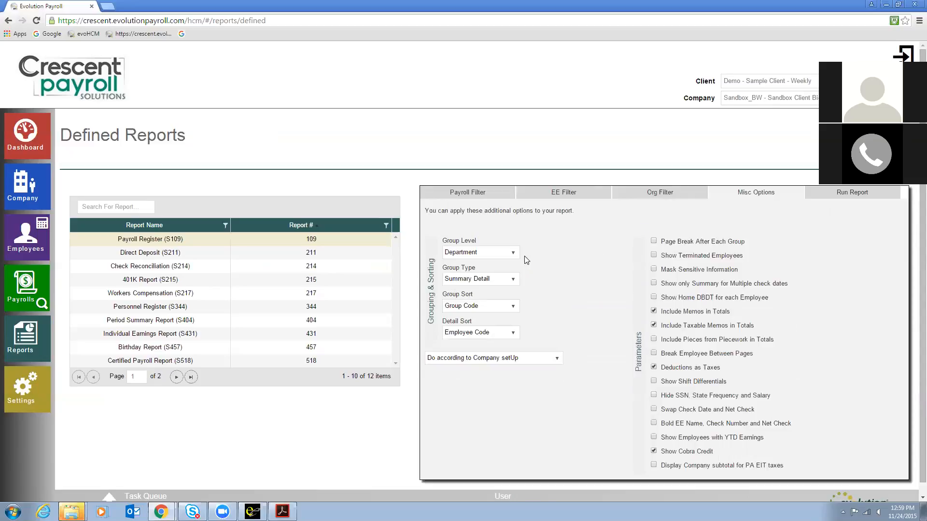
click(511, 334)
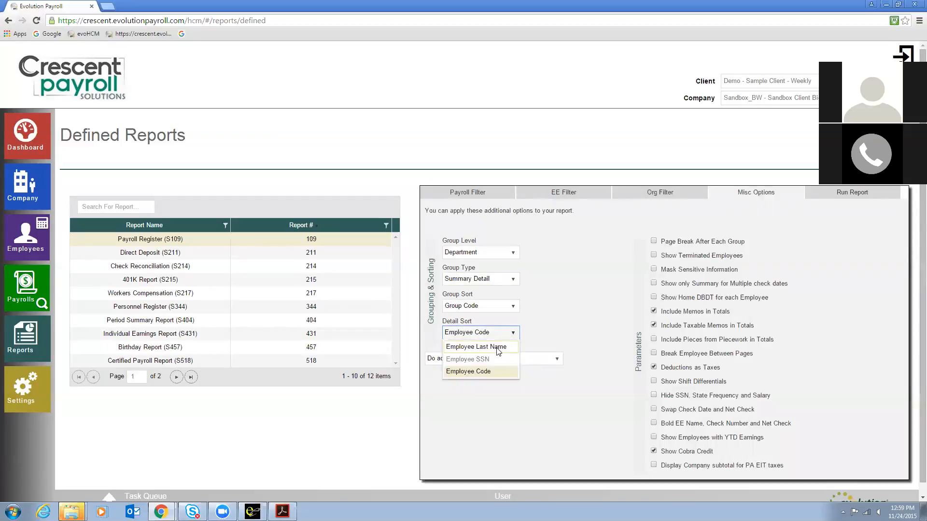
click(497, 348)
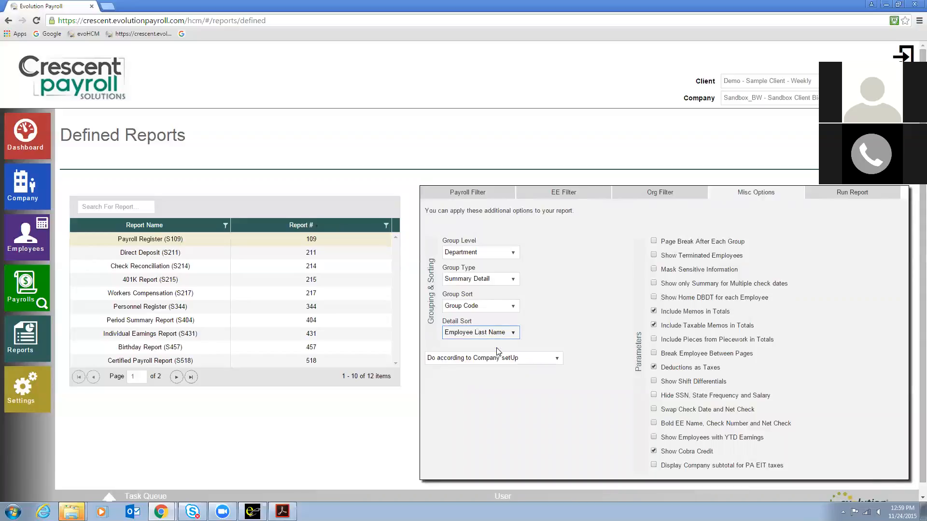
click(581, 309)
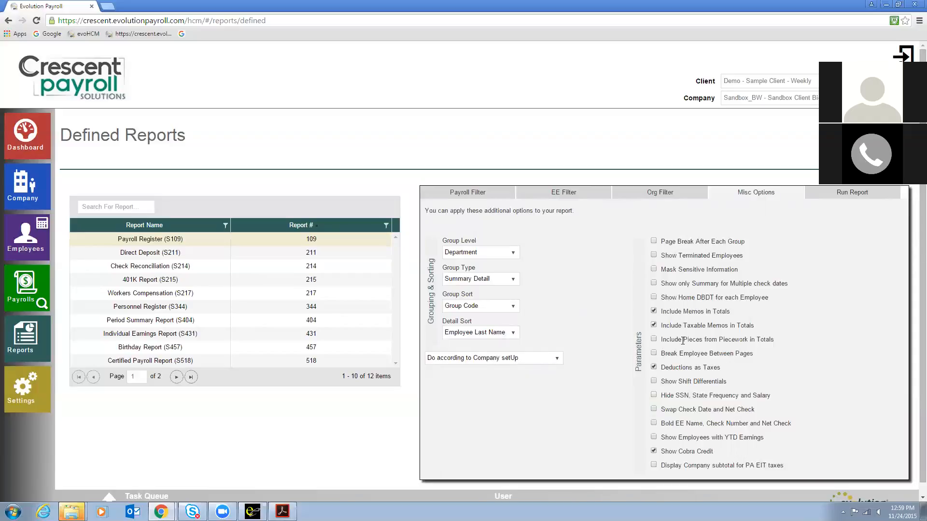
Step: Run the Payroll Register report from the run report summary
click(858, 195)
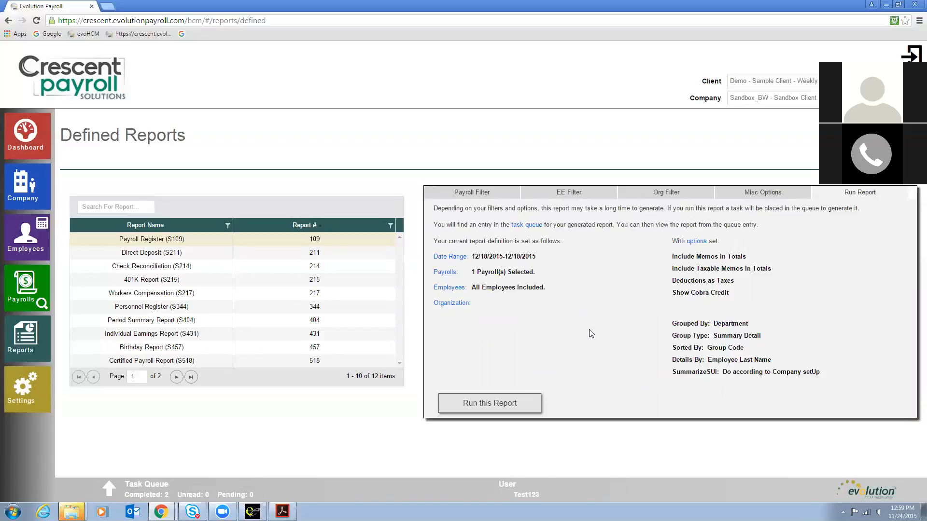
click(487, 408)
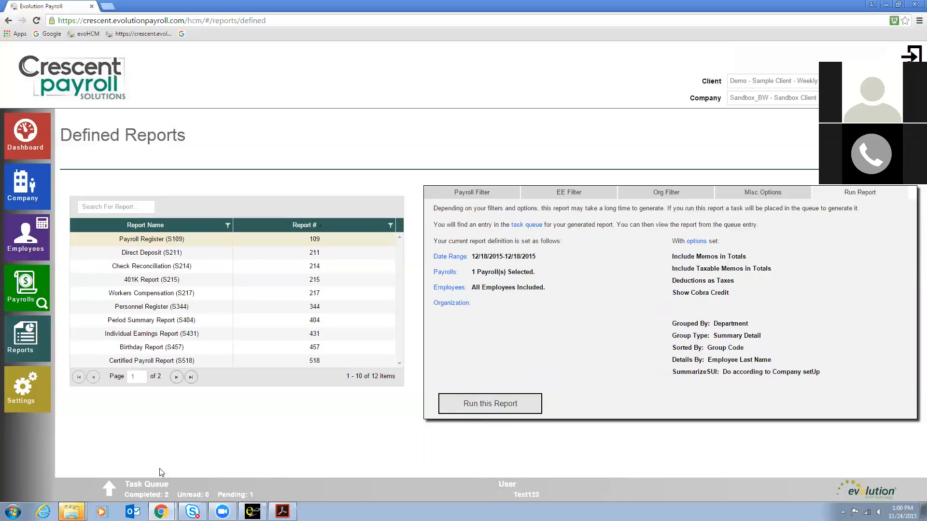
drag(170, 485, 127, 489)
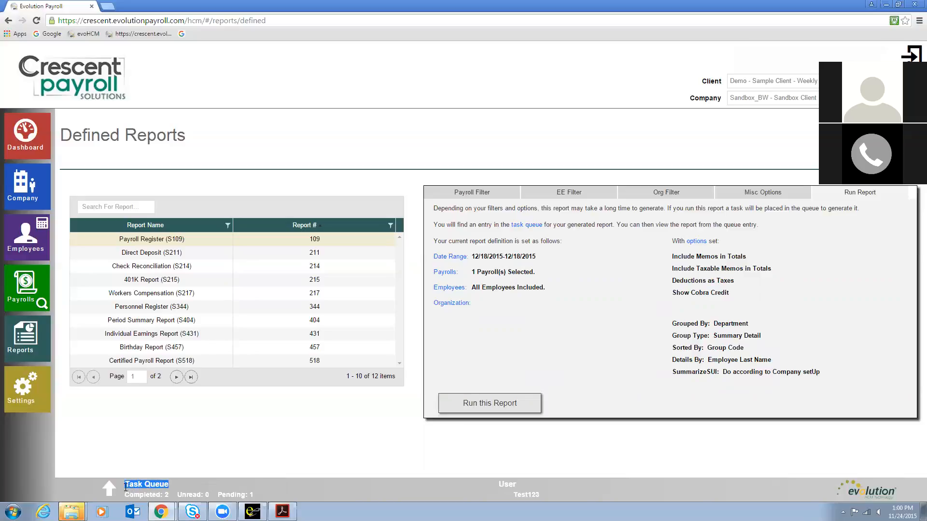
click(261, 490)
Step: Open the task queue and scroll through the generated Payroll Register results preview
click(109, 489)
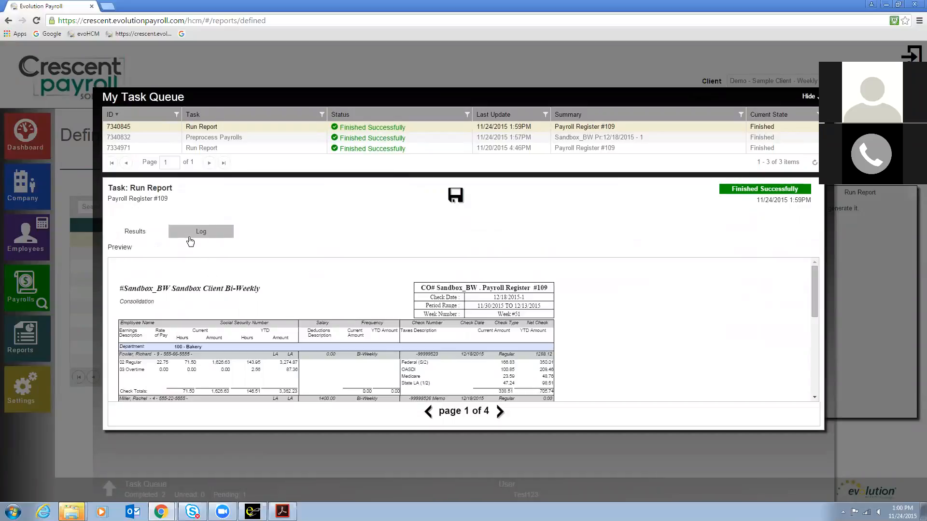
click(150, 236)
drag(812, 280, 817, 337)
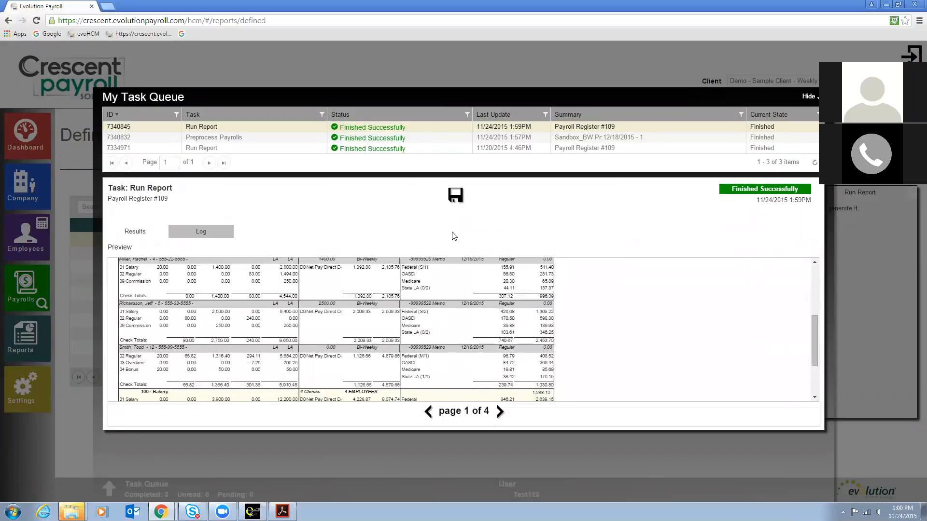
Step: Download the Payroll Register report as a PDF and open the downloaded file
click(455, 196)
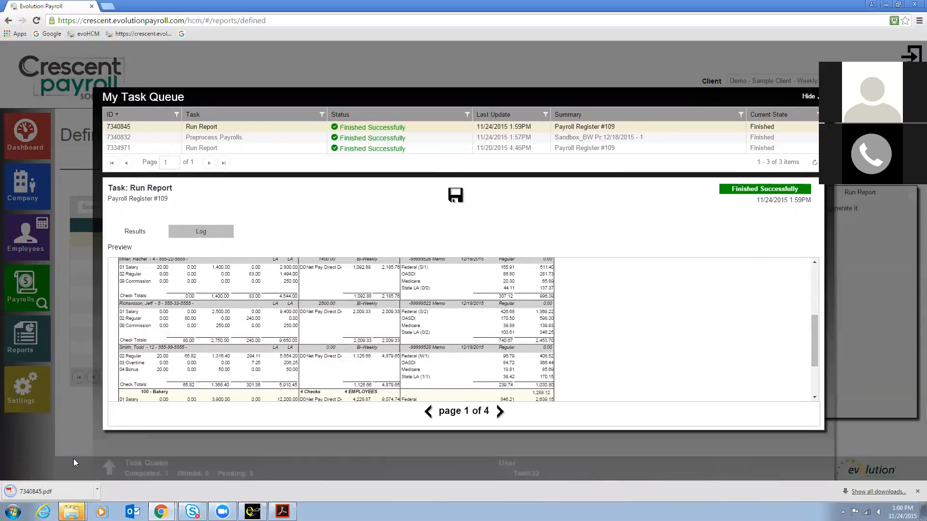
click(58, 493)
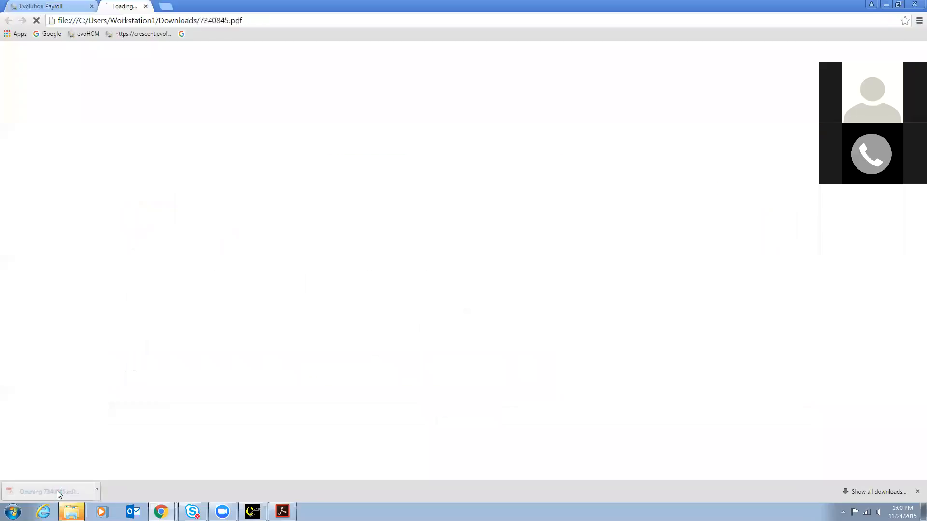
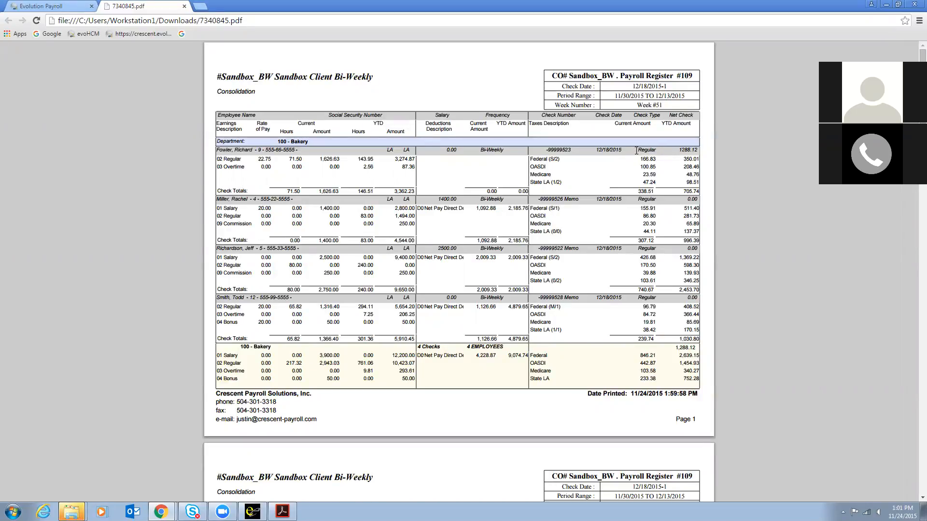
Step: Read through the downloaded Payroll Register PDF, highlighting rows and scrolling down to the company totals
drag(635, 150, 700, 150)
click(586, 208)
drag(564, 201, 578, 202)
drag(684, 199, 700, 198)
drag(419, 207, 525, 210)
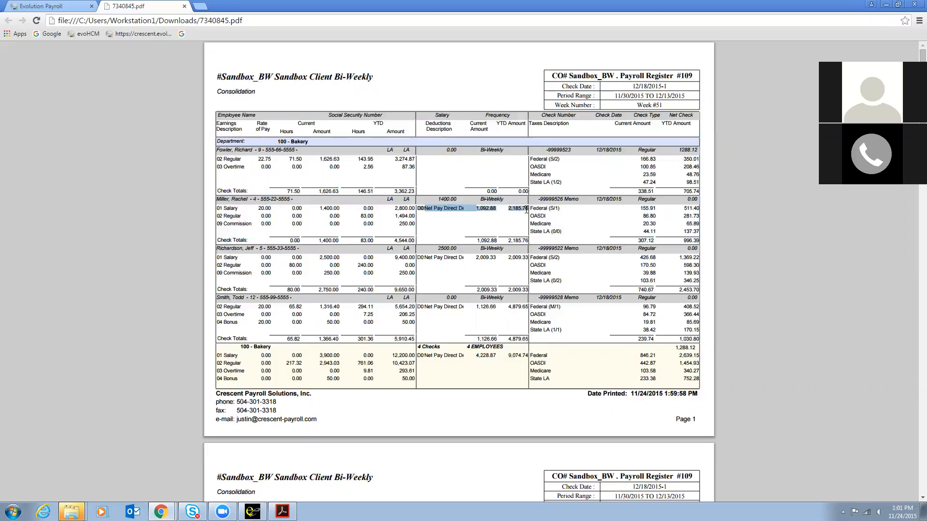
click(488, 225)
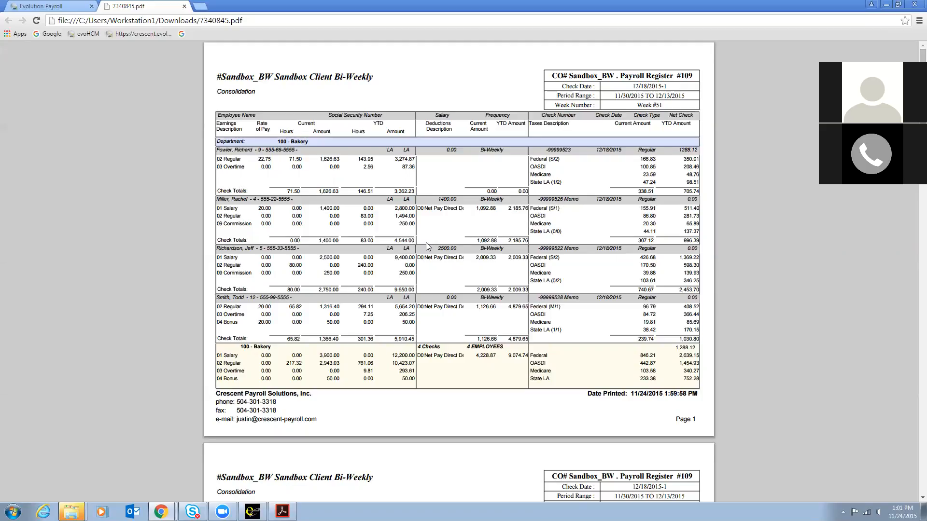
scroll(425, 246, down, 2)
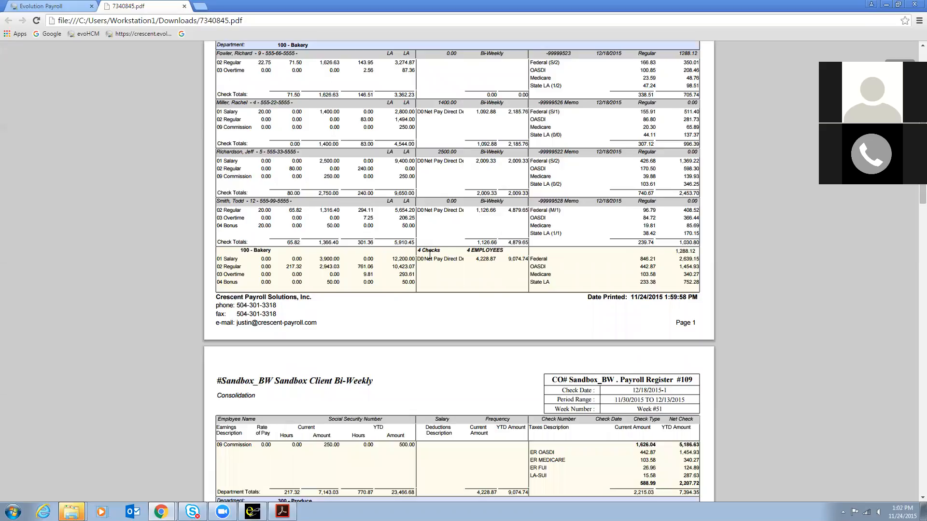
drag(239, 251, 283, 256)
scroll(284, 257, down, 5)
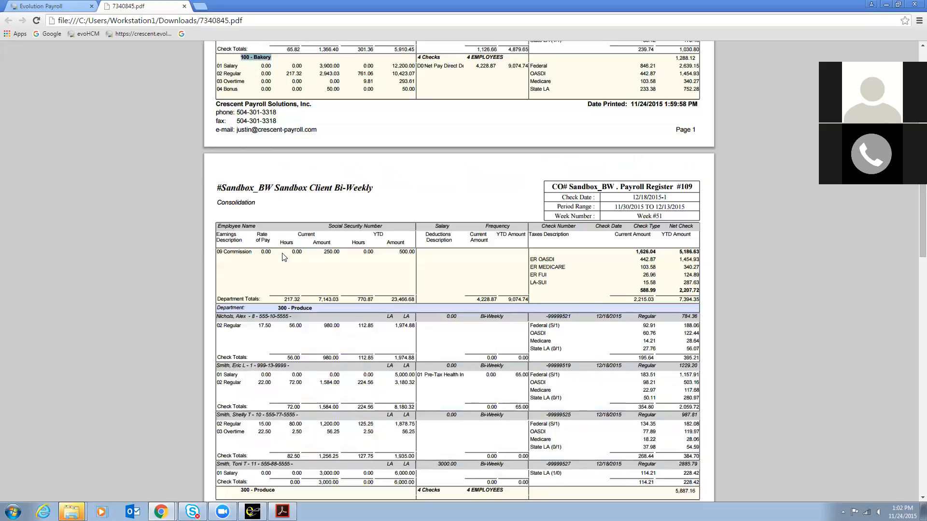
scroll(284, 257, down, 8)
scroll(284, 257, down, 9)
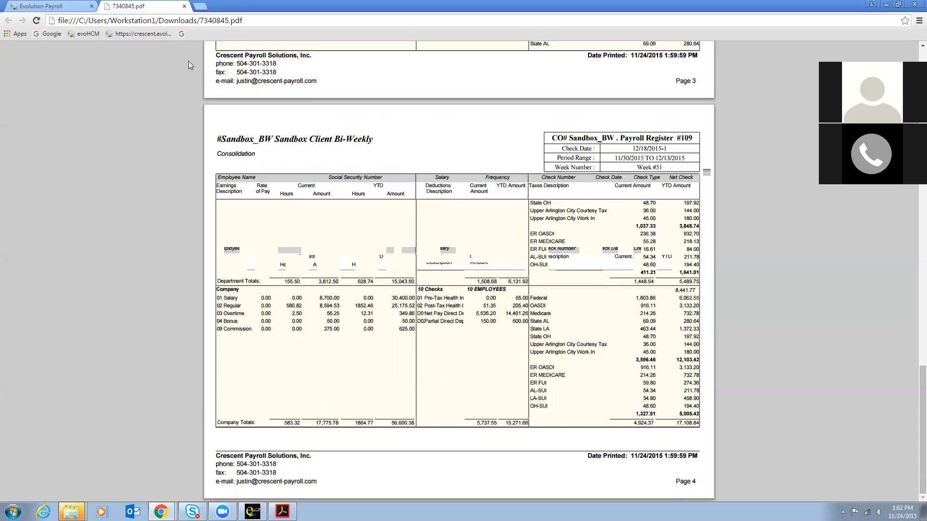
Step: Return to the Evolution Payroll tab, hide the task queue, and open the pending 12/18/2015 - 1 payroll
click(66, 10)
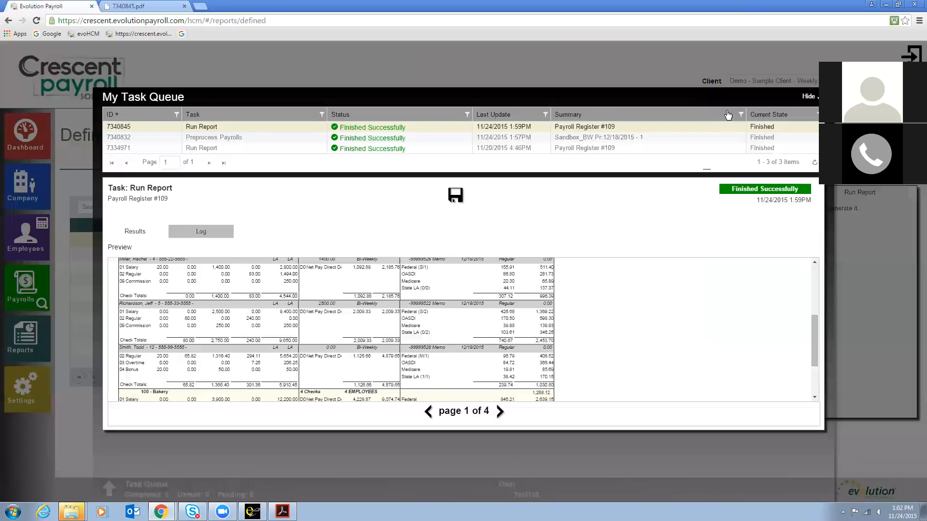
click(808, 97)
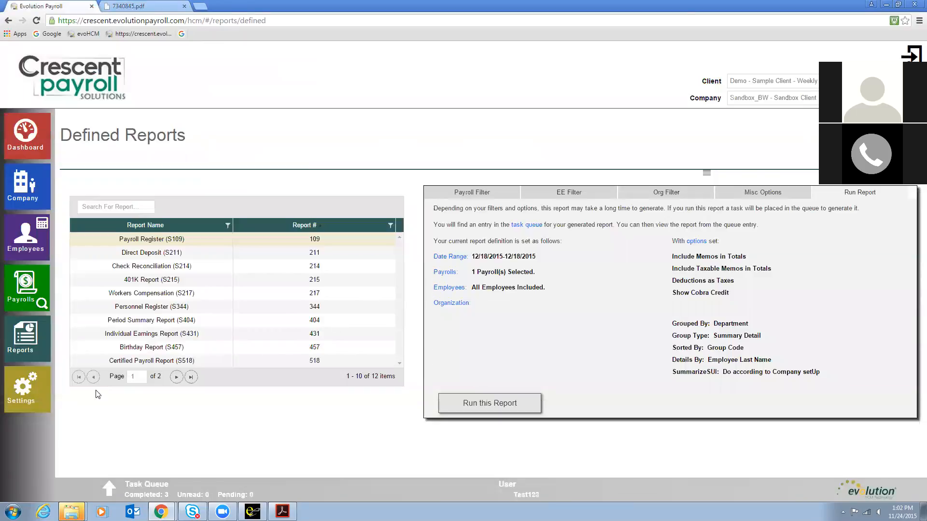
click(25, 287)
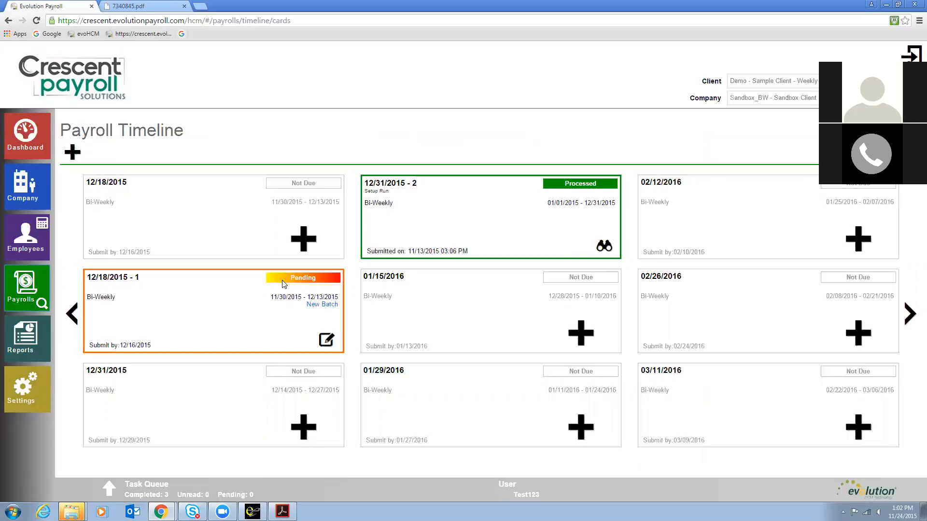
click(326, 341)
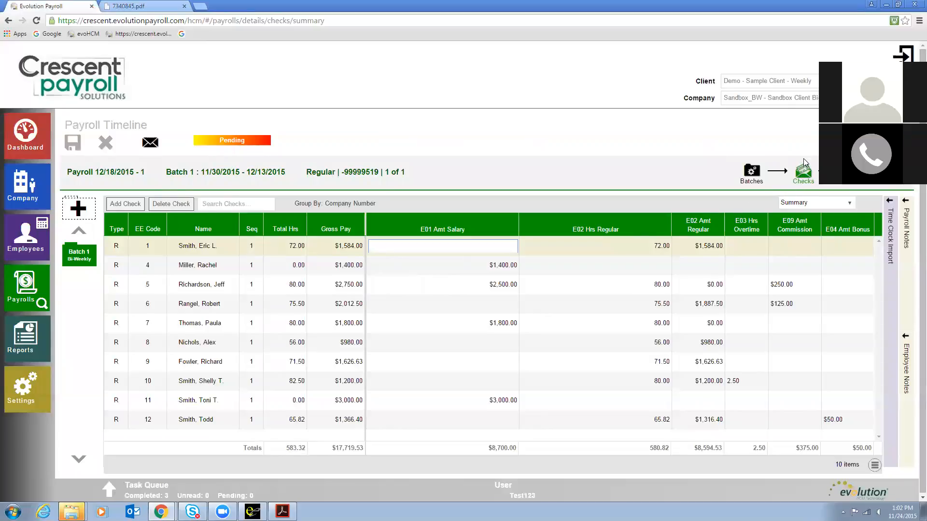
Step: Review the payroll's calculation results, collapsing the expanded deduction and tax details
click(855, 172)
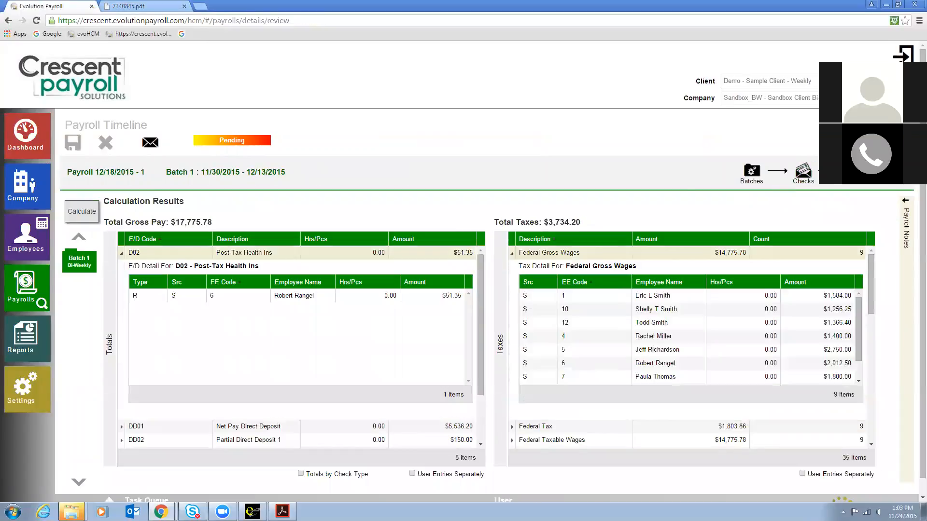
click(121, 254)
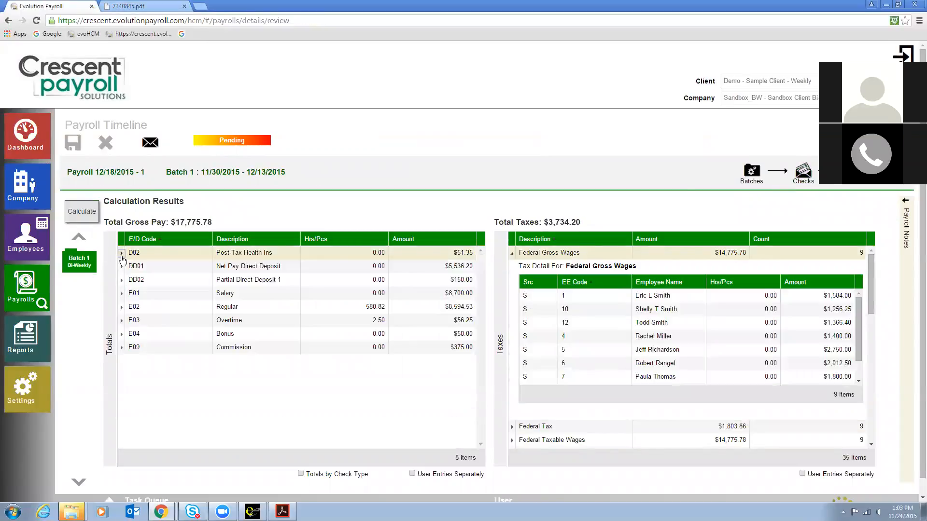
click(512, 253)
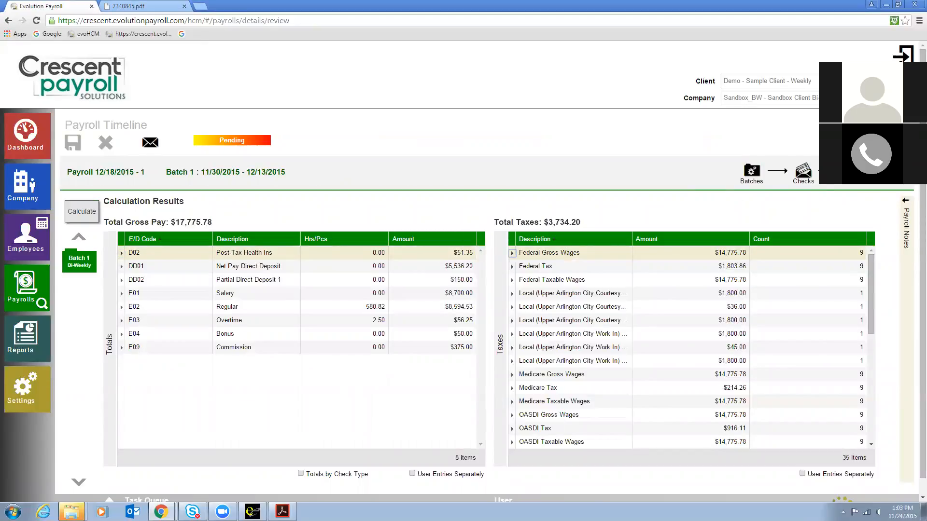
Step: Proceed to the submittal options and submit the 12/18/2015 - 1 payroll
click(899, 171)
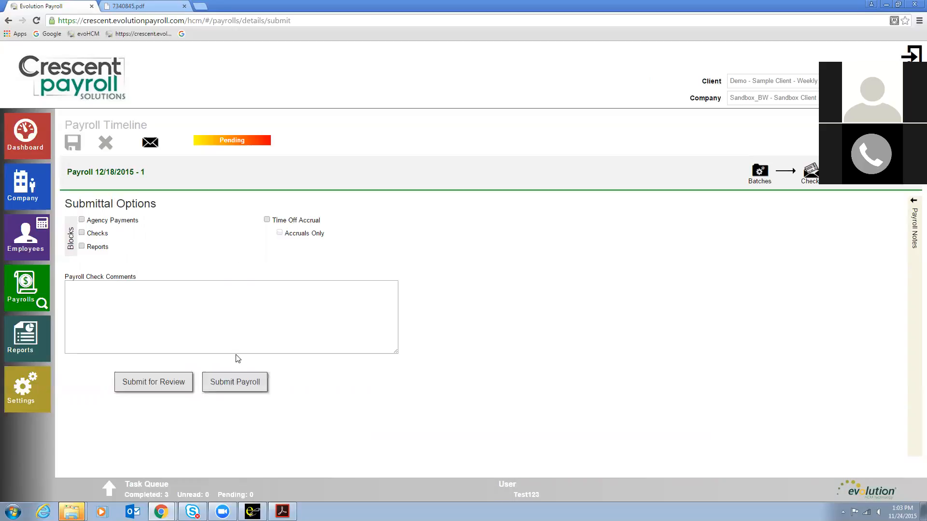
click(232, 381)
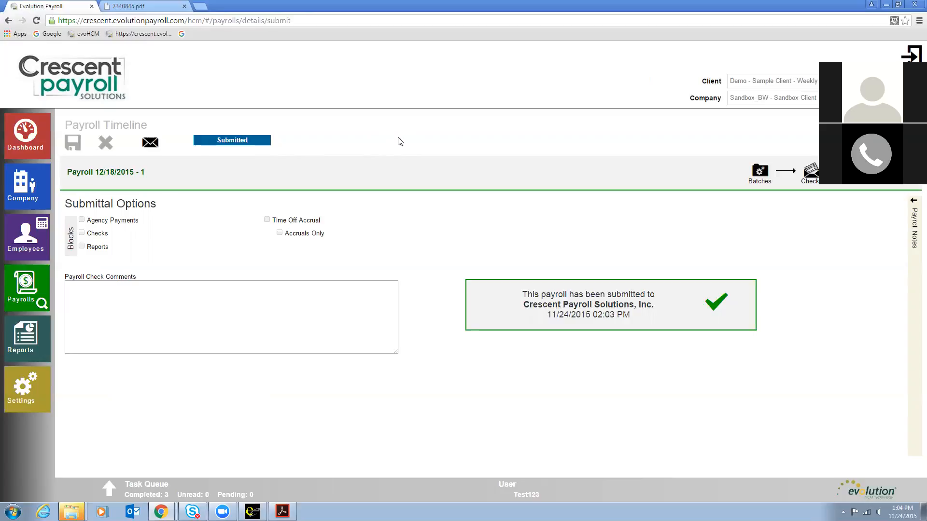
Step: Browse the Reports page and the Personal Settings page with its password and security question options
click(16, 345)
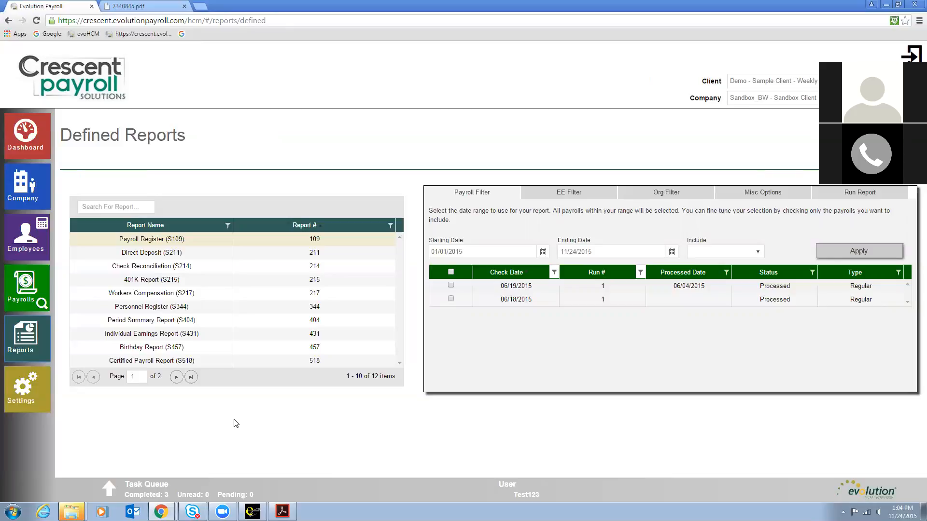
click(23, 392)
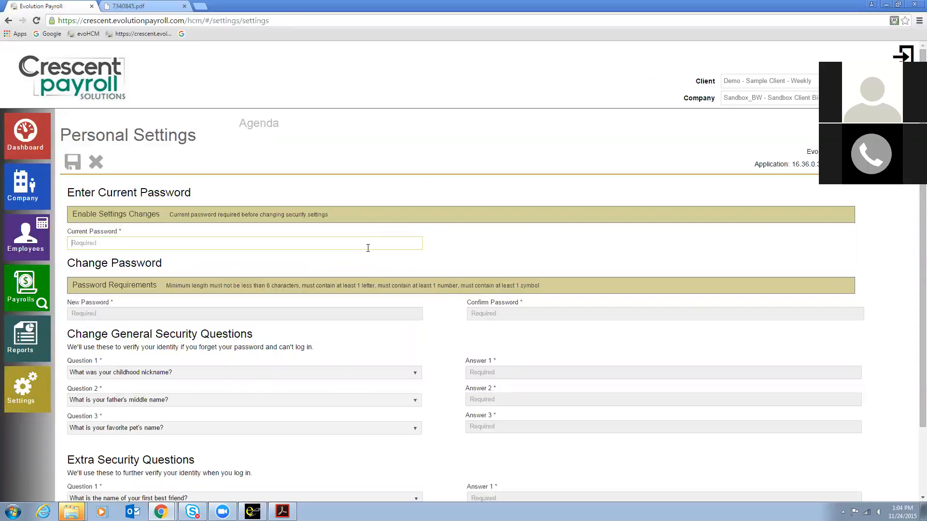
scroll(368, 248, down, 3)
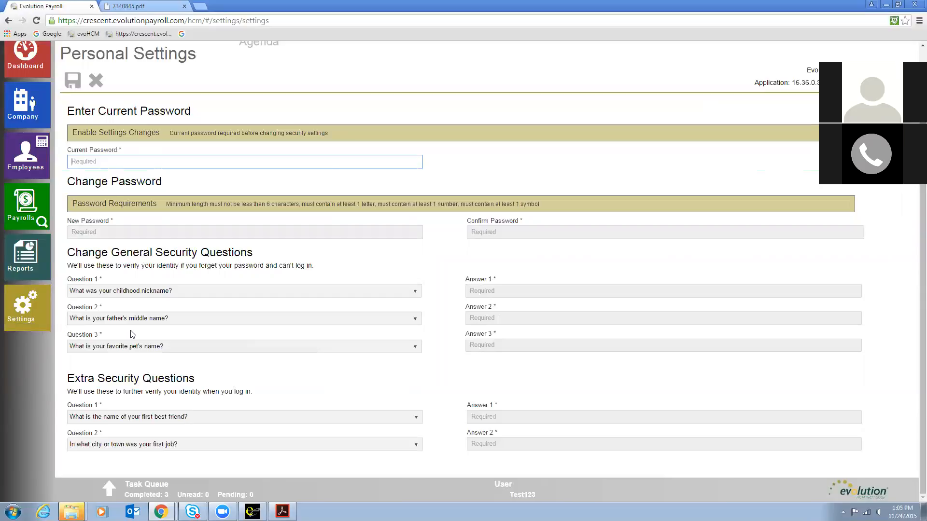
scroll(129, 333, up, 2)
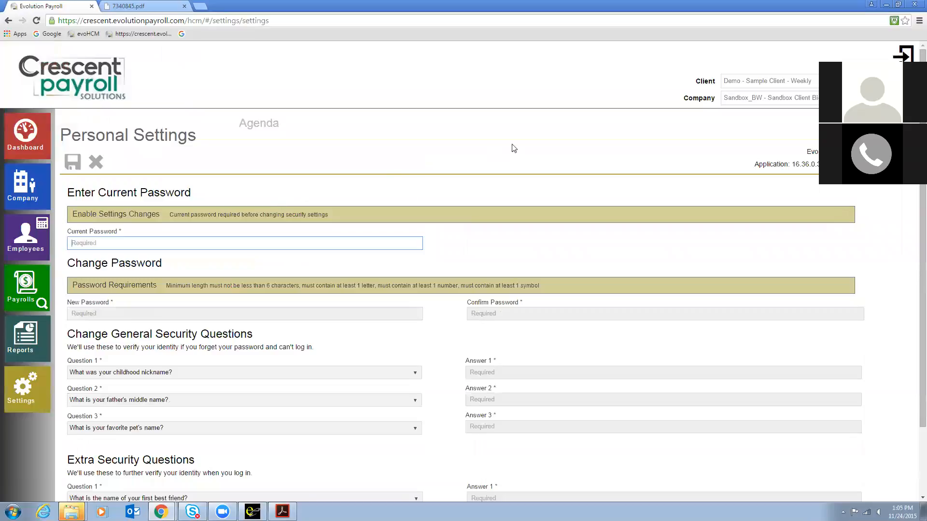
Step: Walk through the Dashboard, Company, Employees, Payrolls, Reports and Settings sections, ending on the Dashboard
click(24, 126)
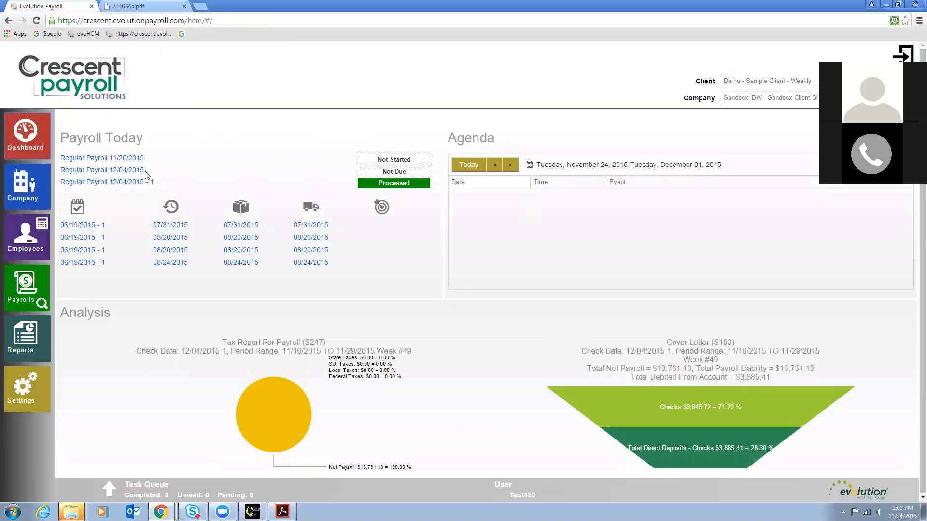
click(28, 190)
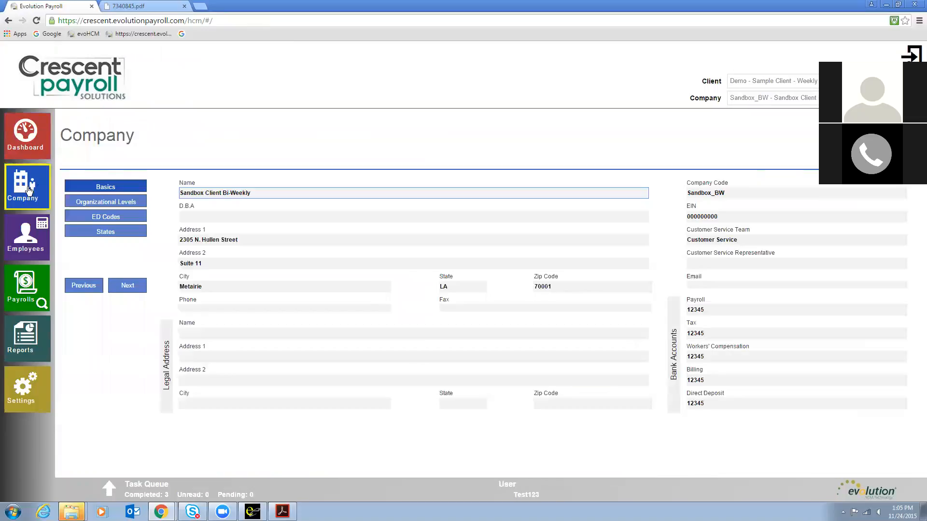
click(29, 240)
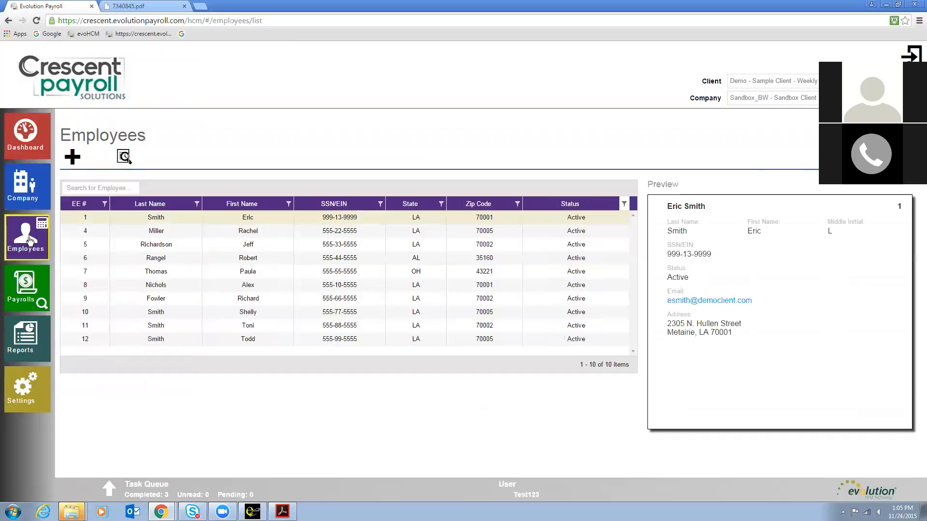
click(25, 286)
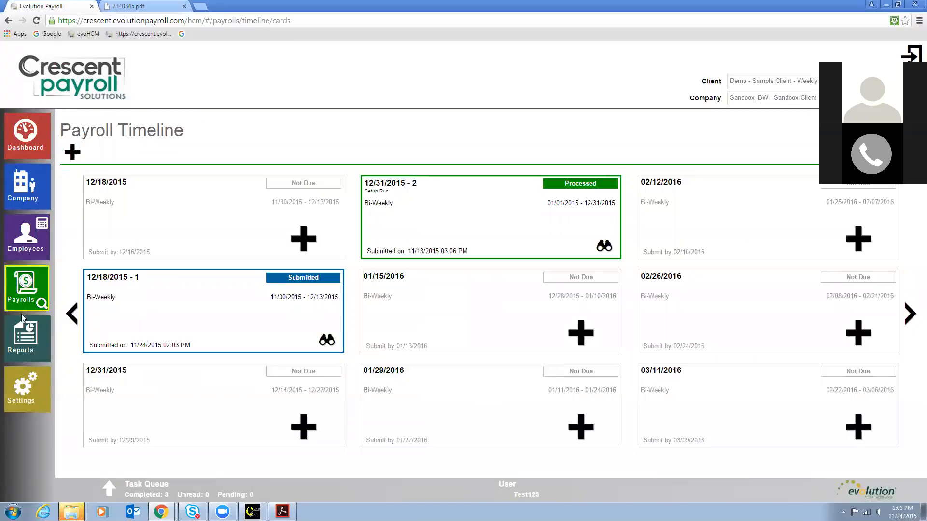
click(28, 341)
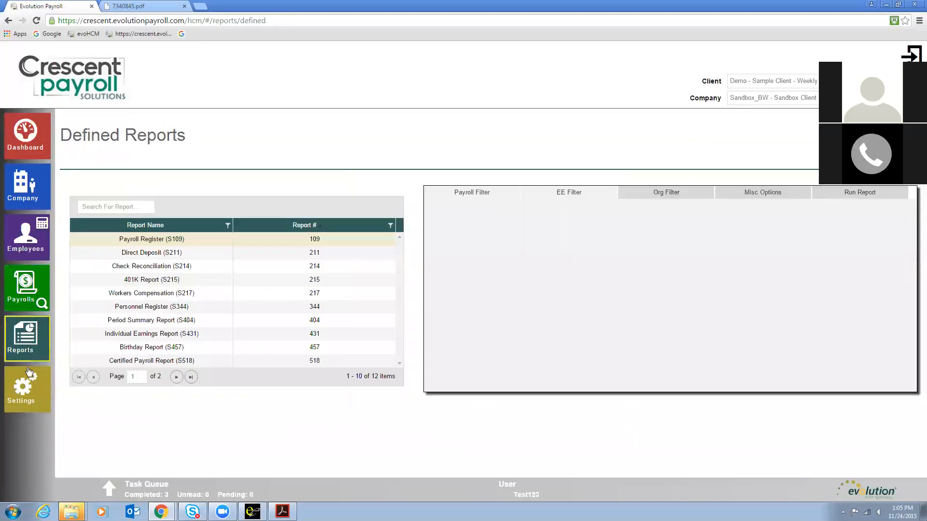
click(28, 385)
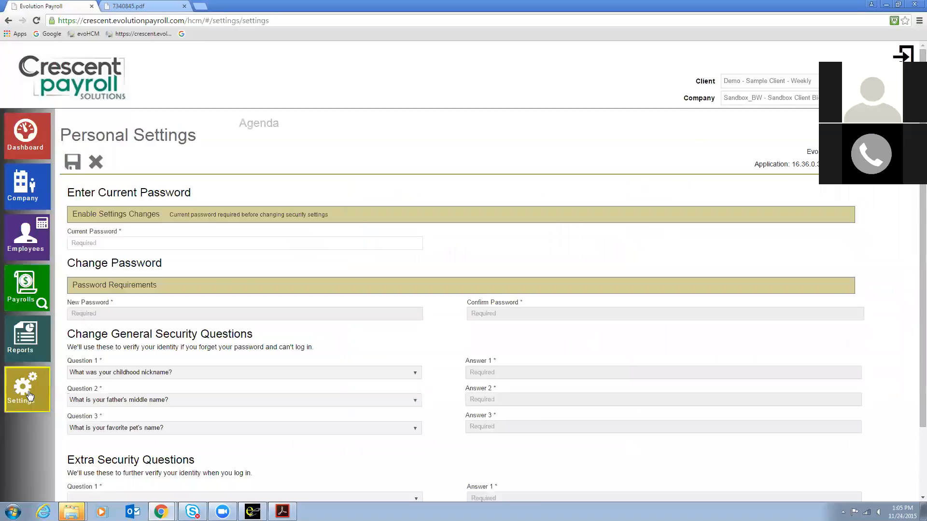
click(17, 138)
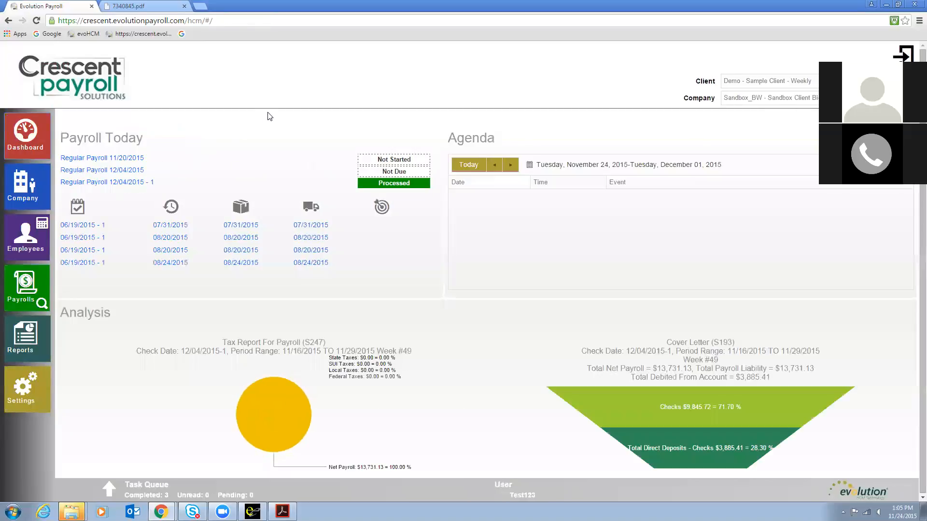